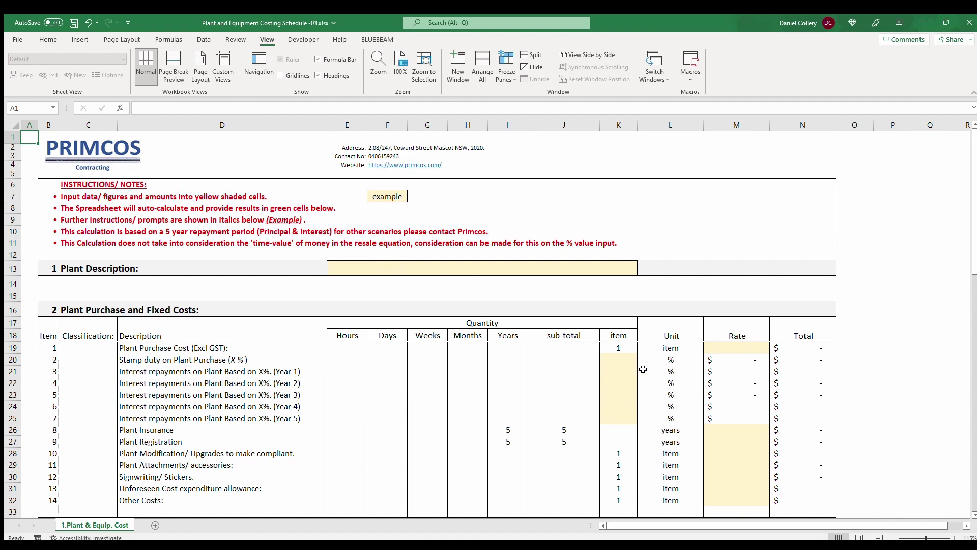
- Look through the costing sheet's instructions, purchase and fixed costs, ongoing costs, resale value and cost summary sections
scroll(514, 367, down, 8)
scroll(257, 366, up, 6)
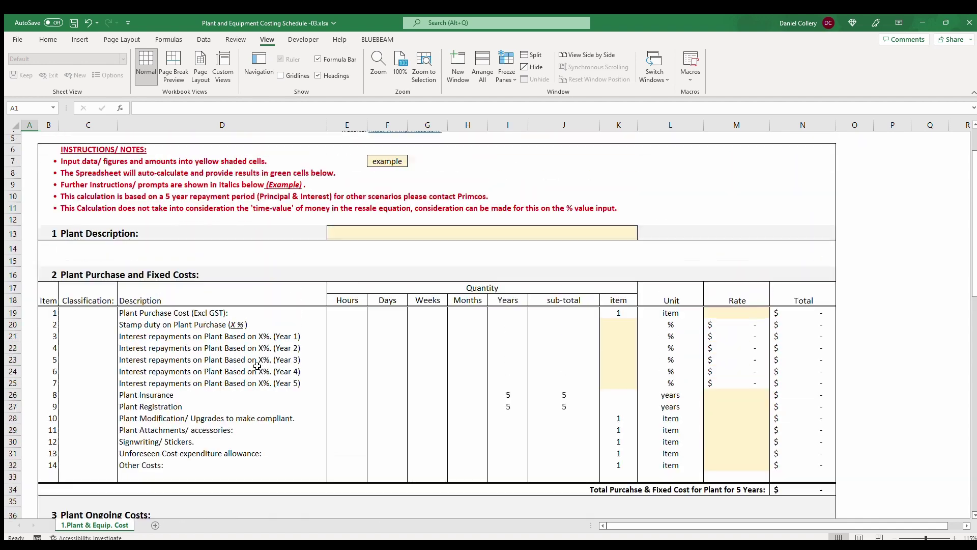
scroll(257, 367, up, 2)
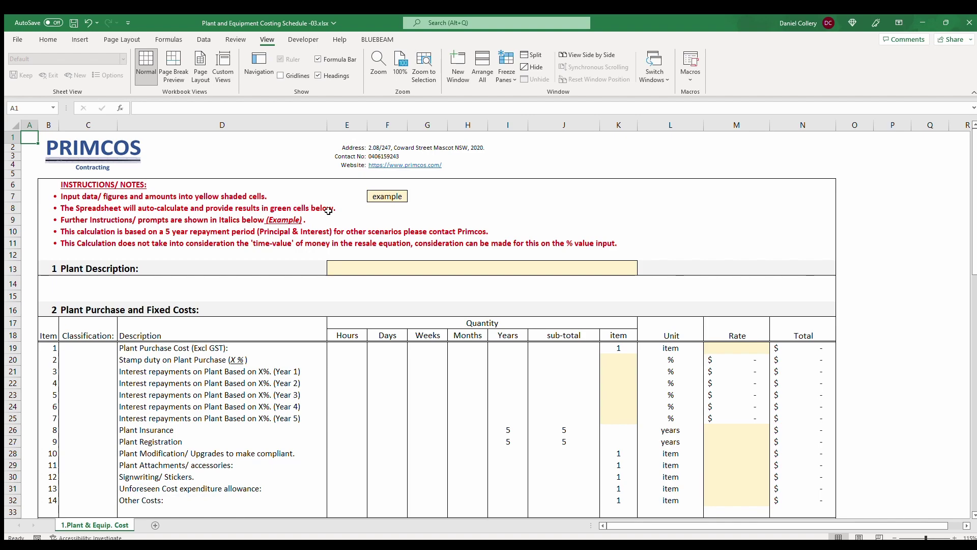
scroll(233, 241, down, 12)
scroll(195, 310, down, 8)
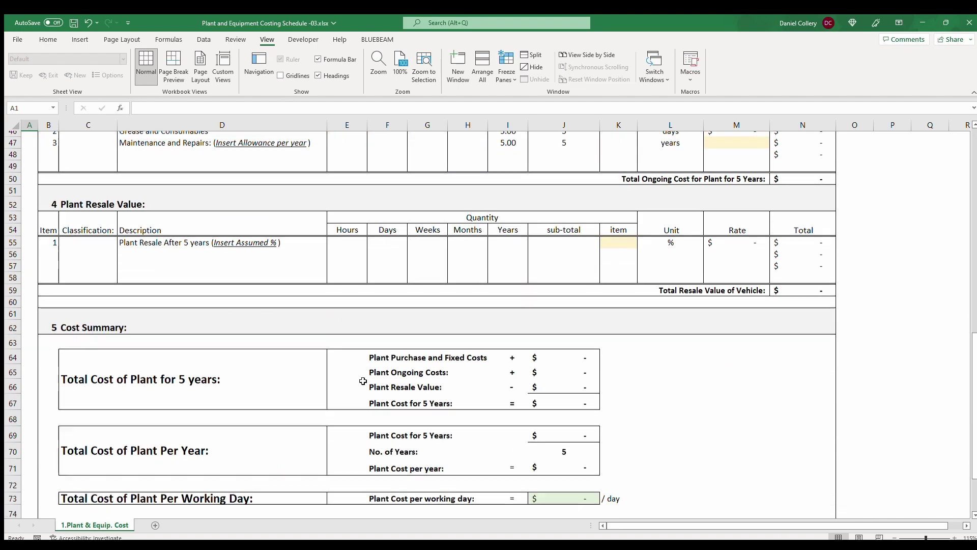
scroll(372, 346, up, 3)
scroll(372, 346, up, 17)
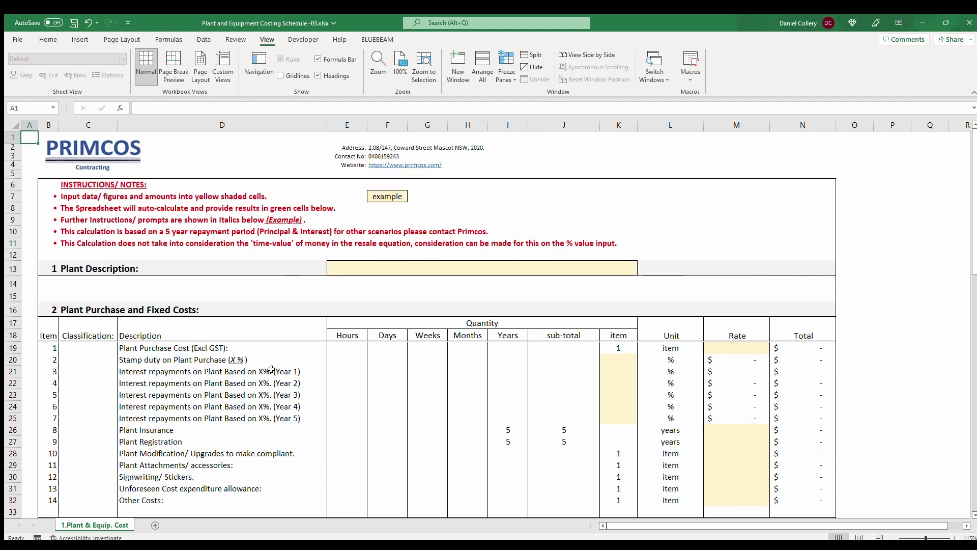
scroll(252, 408, down, 5)
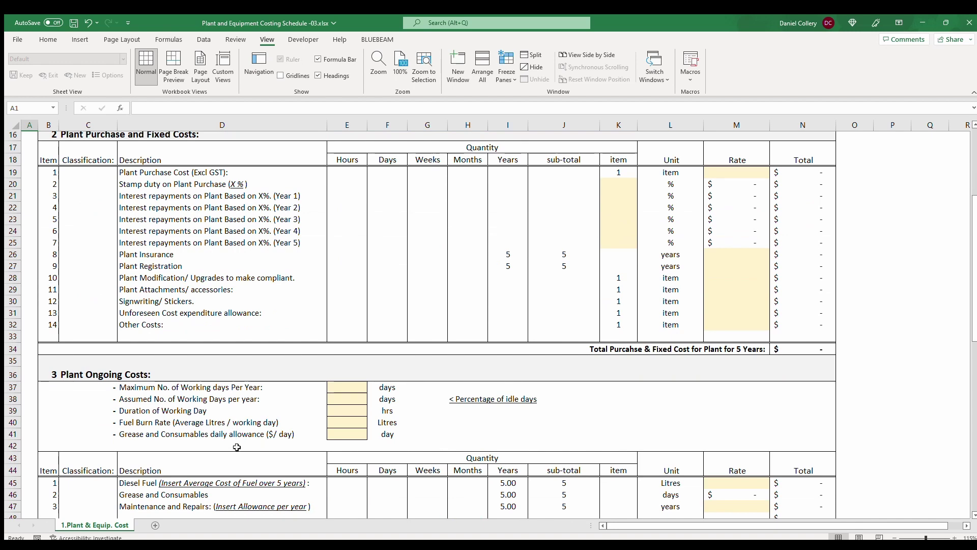
scroll(237, 448, down, 2)
scroll(265, 451, up, 7)
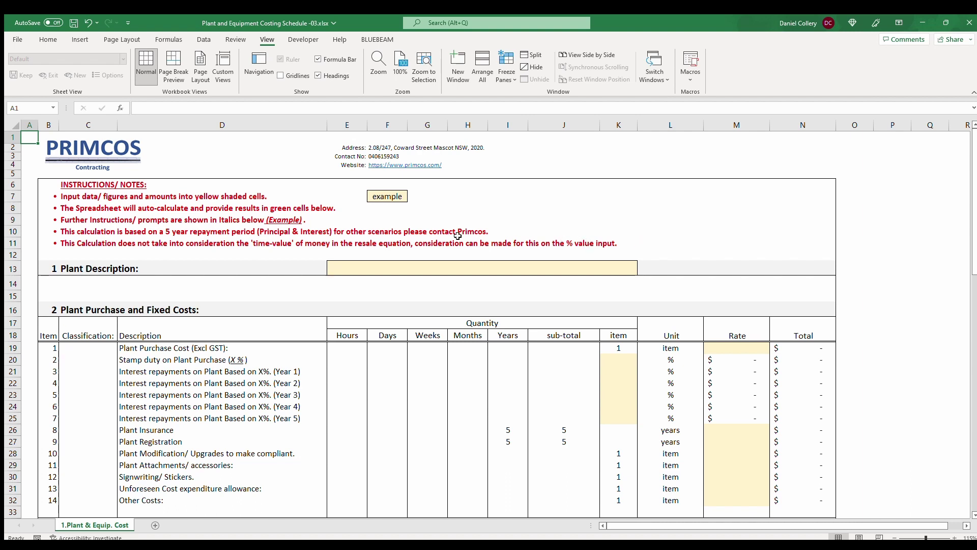
- Enter "Hitachi ZX200" as the plant description
click(359, 267)
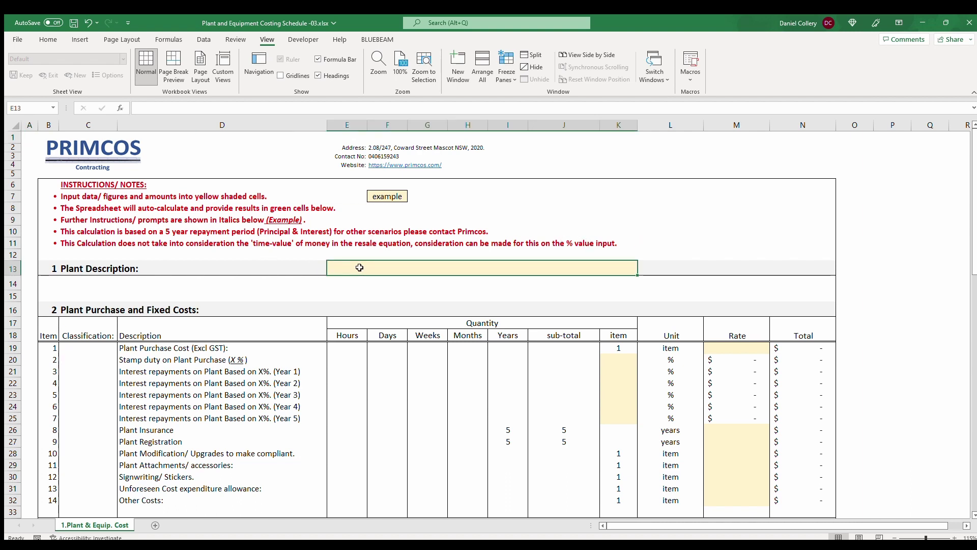
text(Hitachi ZX200)
key(Return)
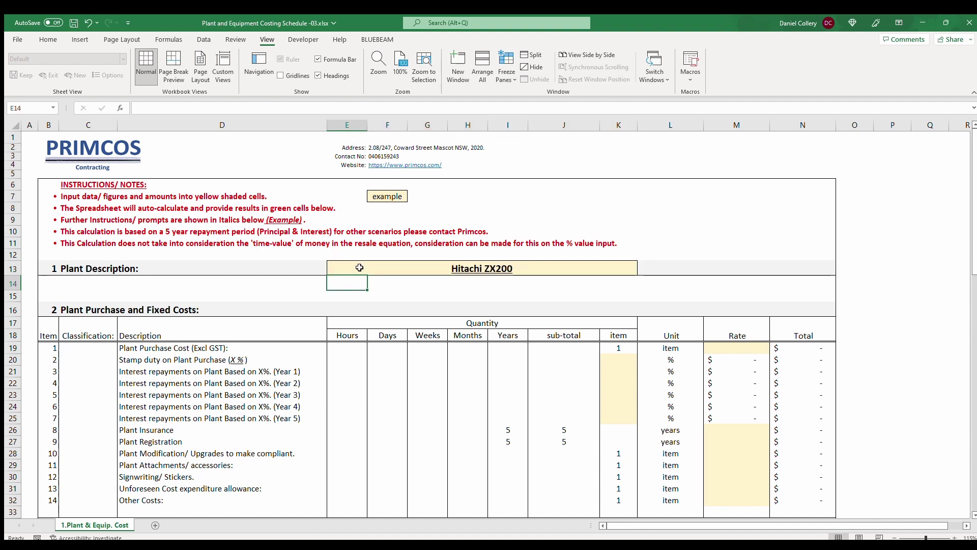
- Set the plant purchase cost rate, excluding GST, to 300000
key(Down)
key(Down)
key(Down)
key(Down)
key(Down)
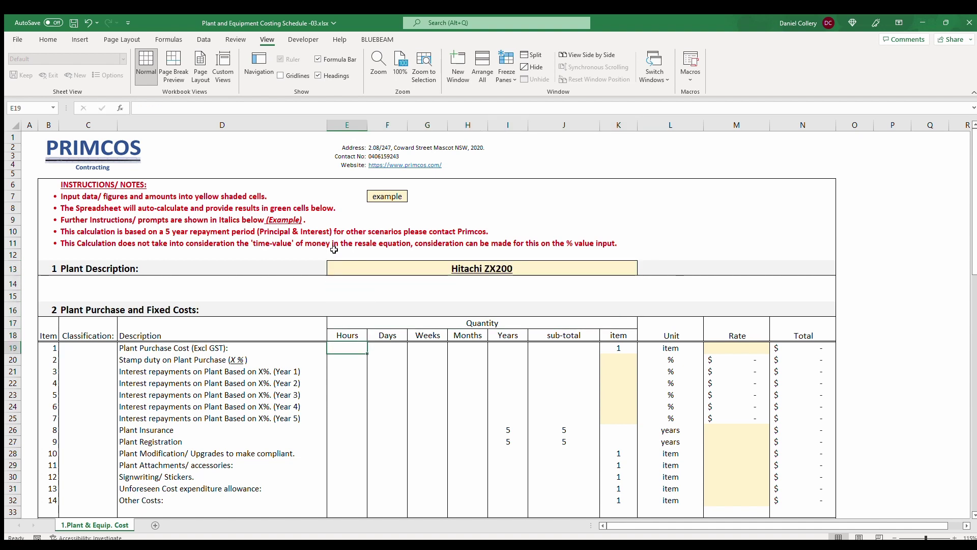
key(Right)
key(Right)
key(Right)
key(Right)
key(Right)
key(Right)
key(Right)
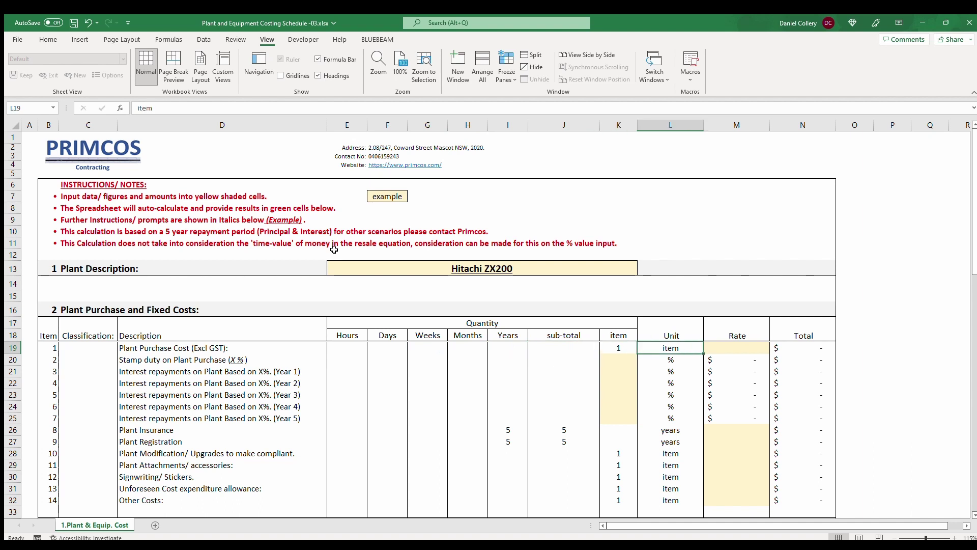
key(Right)
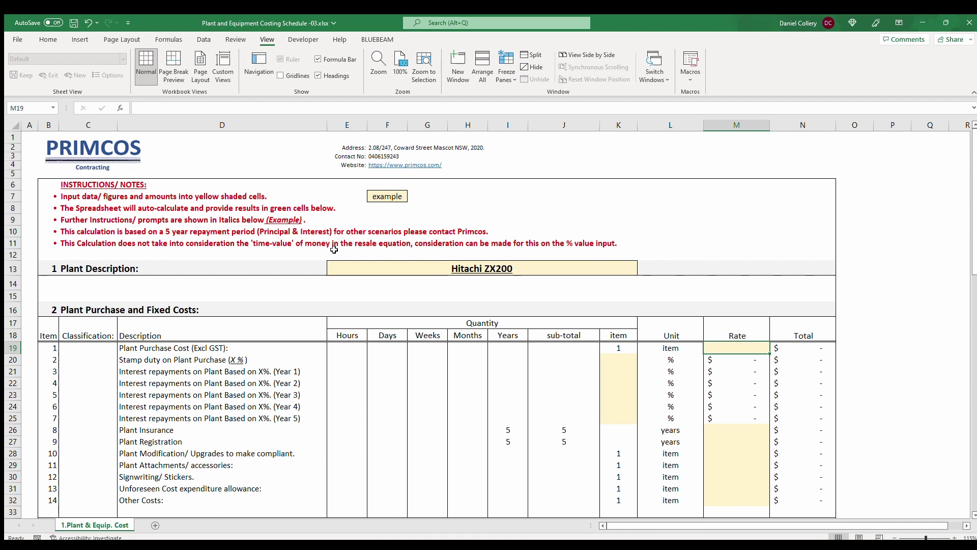
text(300000)
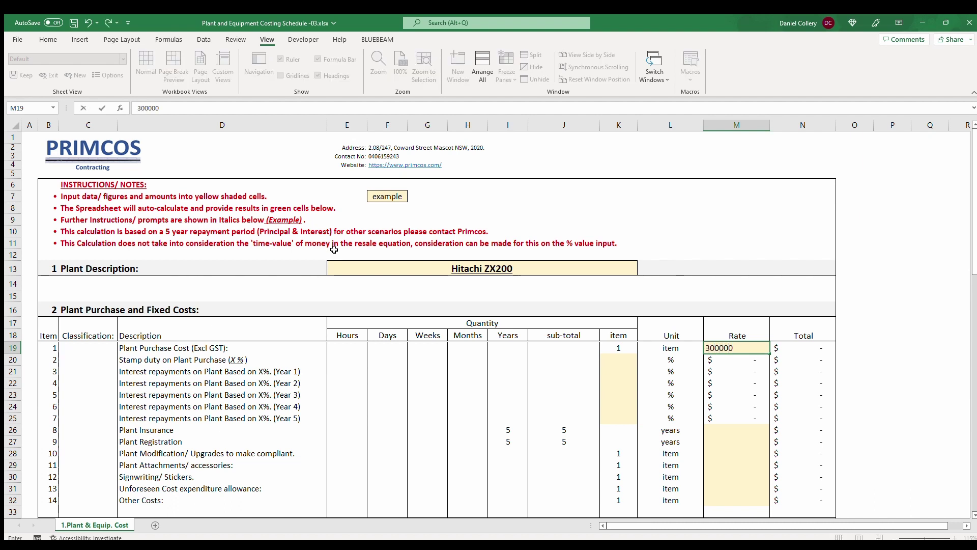
key(Return)
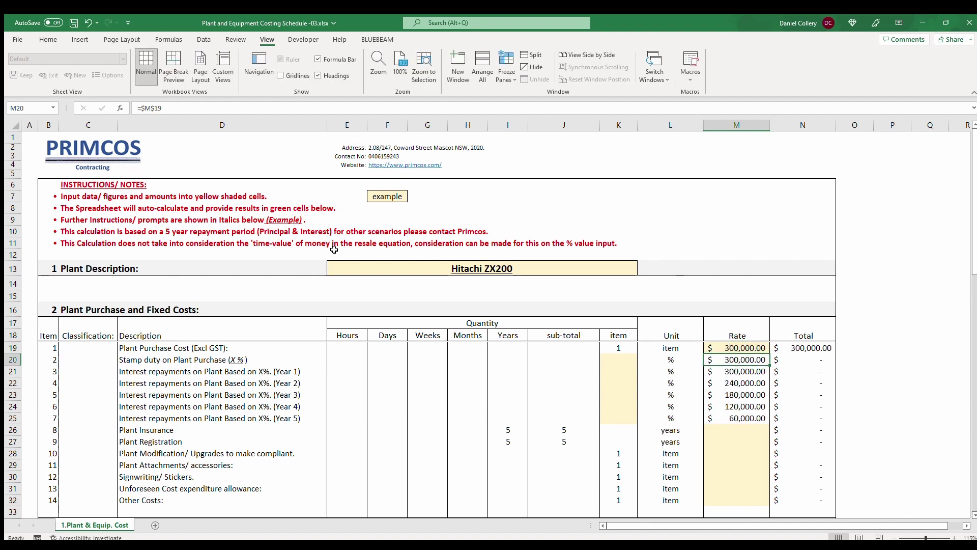
- Set the interest repayment percentage to 10% for each of Years 1 to 5, leaving stamp duty blank
key(Left)
key(Left)
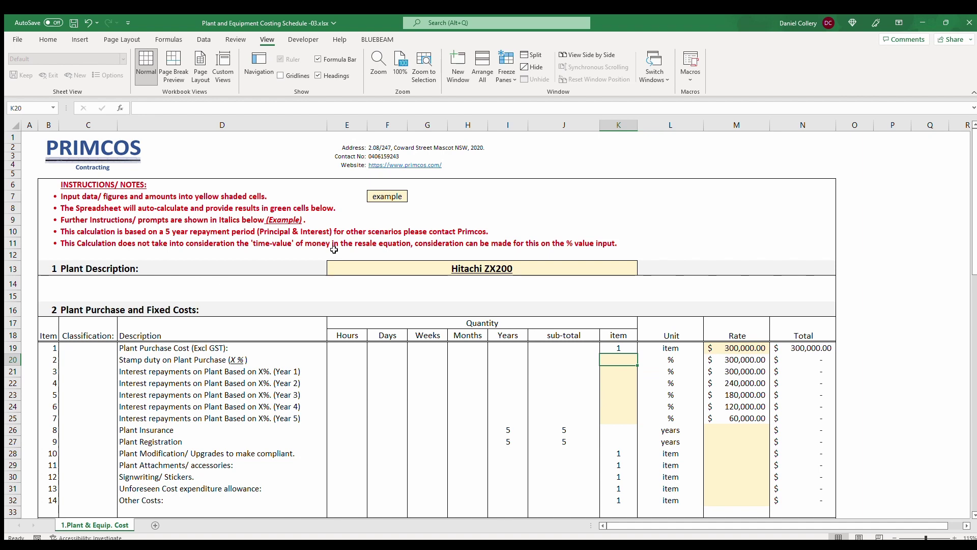
key(Down)
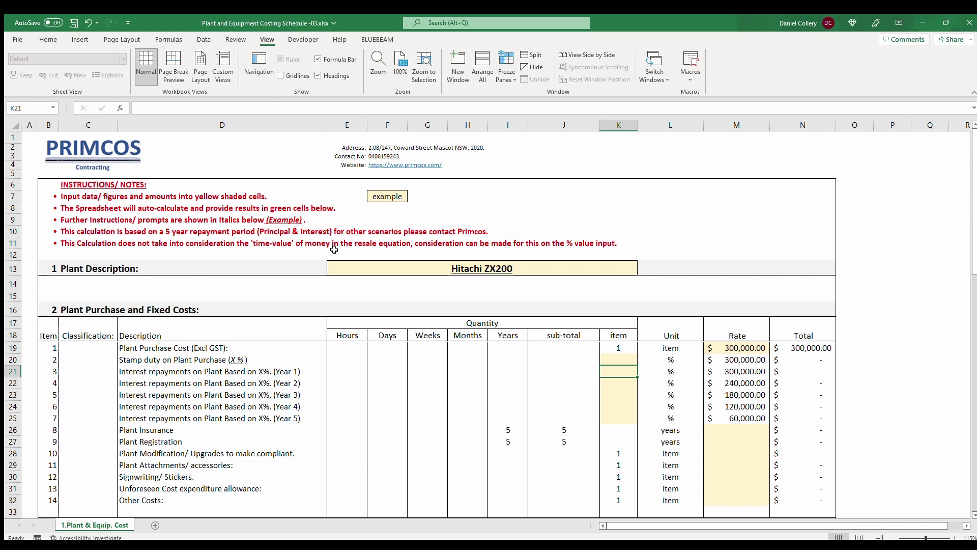
text(10)
key(Return)
text(10)
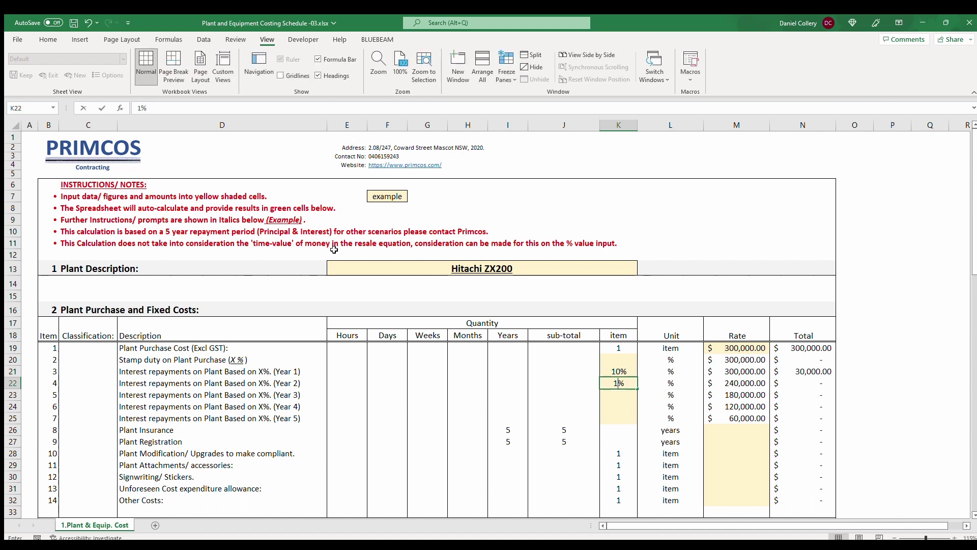
key(Return)
text(10)
key(Return)
text(10)
key(Return)
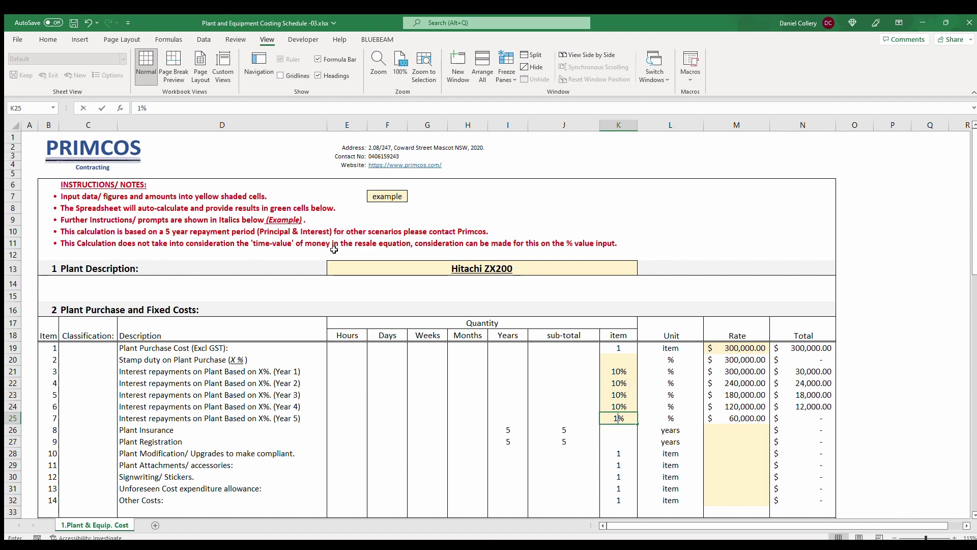
text(10)
key(Return)
- Set the yearly plant insurance rate to 2500
key(Right)
key(Right)
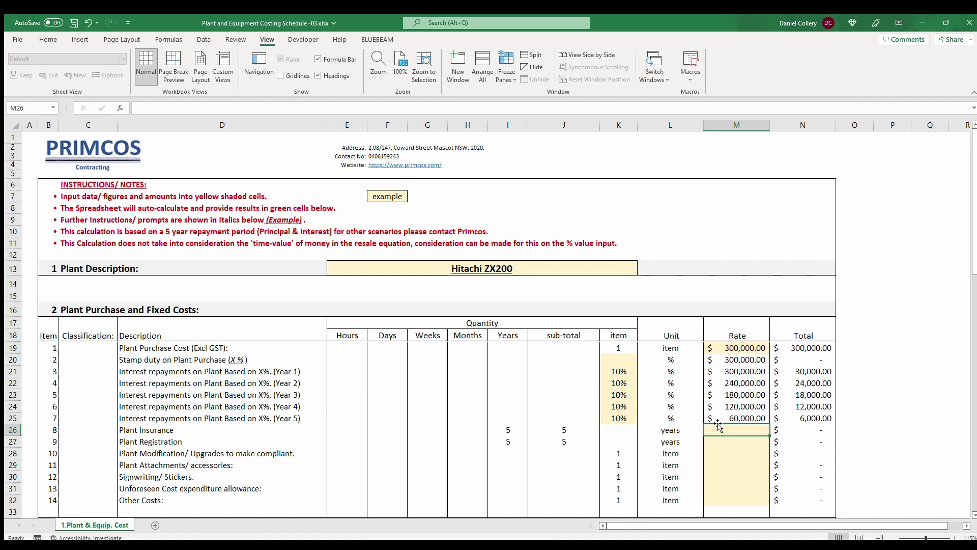
text(2500)
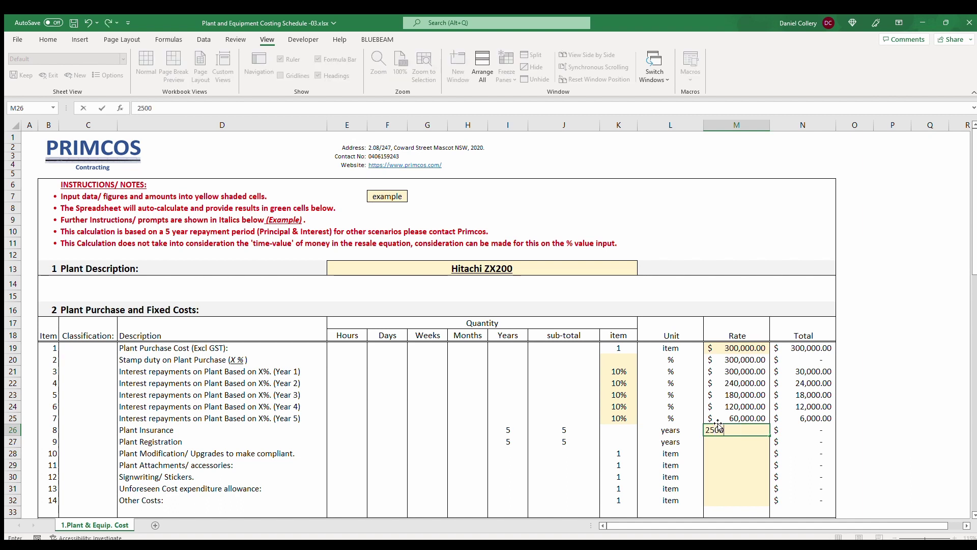
key(Return)
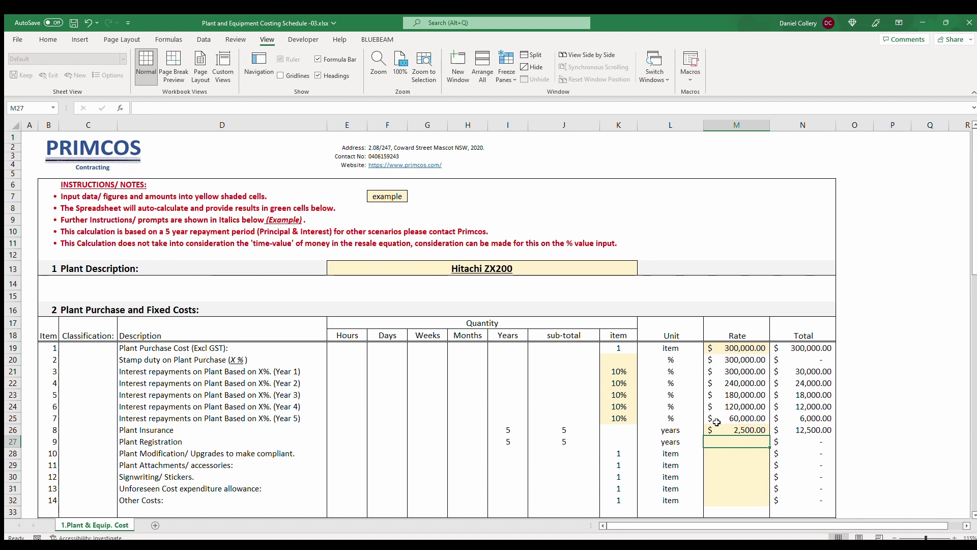
- Leave plant registration blank and set the rates for plant modification/upgrades to 20,000 and plant attachments/accessories to 25000
key(Return)
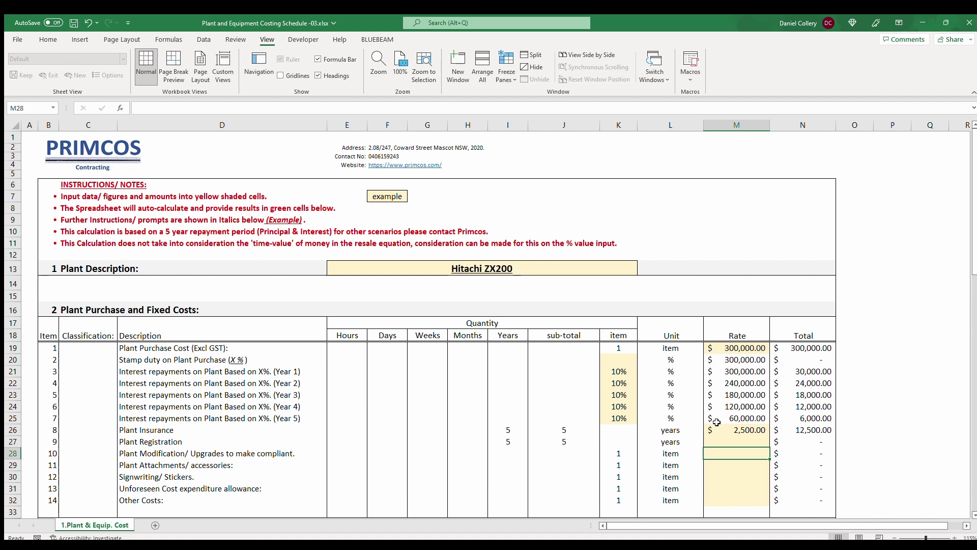
text(2)
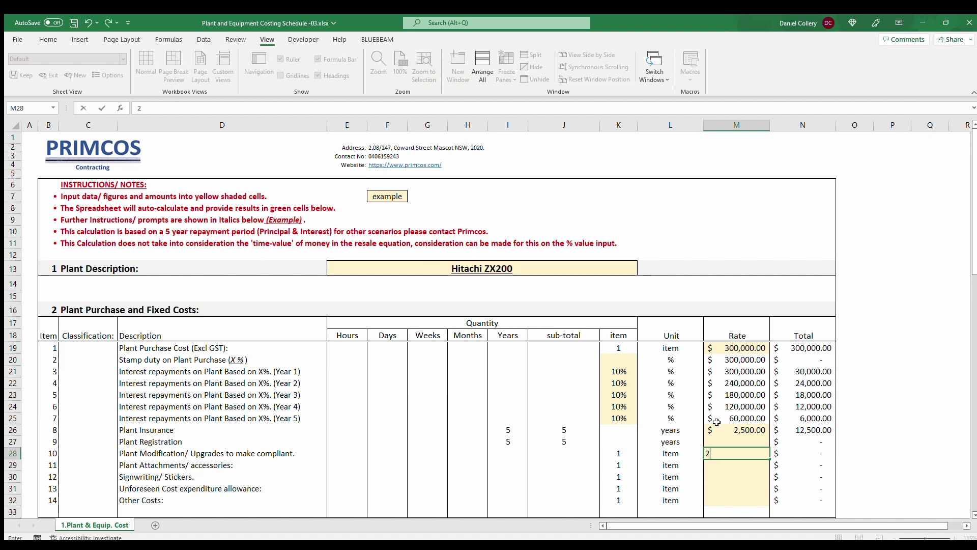
text(0,000)
key(Return)
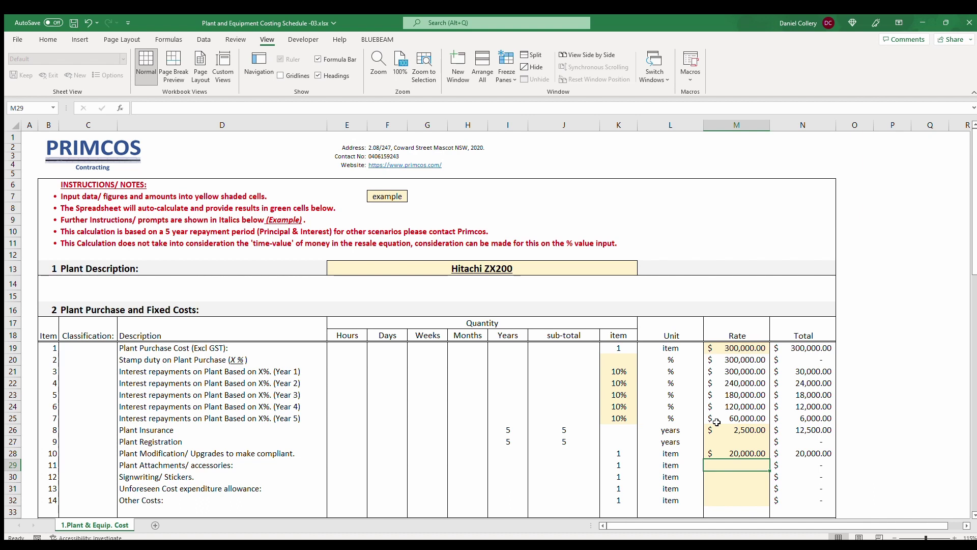
text(25000)
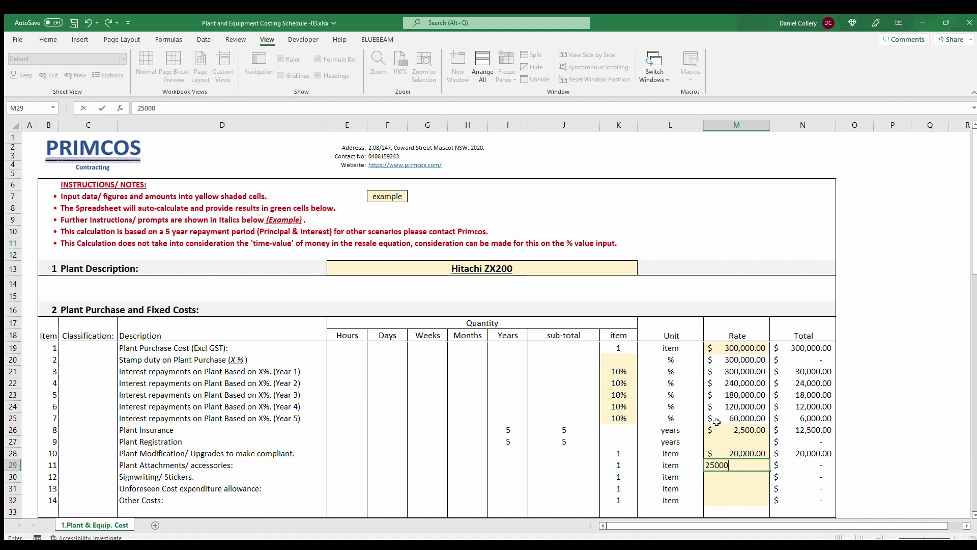
key(Return)
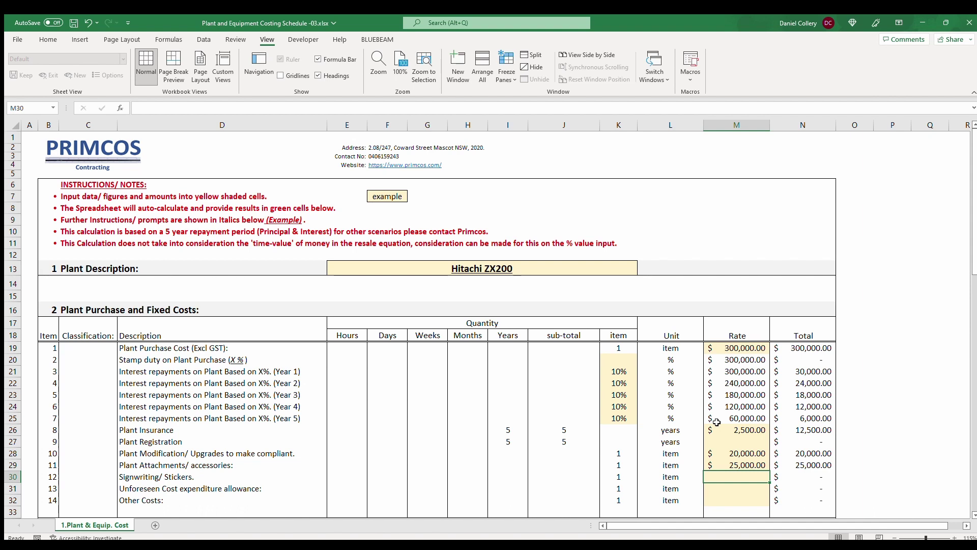
- Set the signwriting/stickers rate to 1500 and the unforeseen cost expenditure allowance to 30000
text(1500)
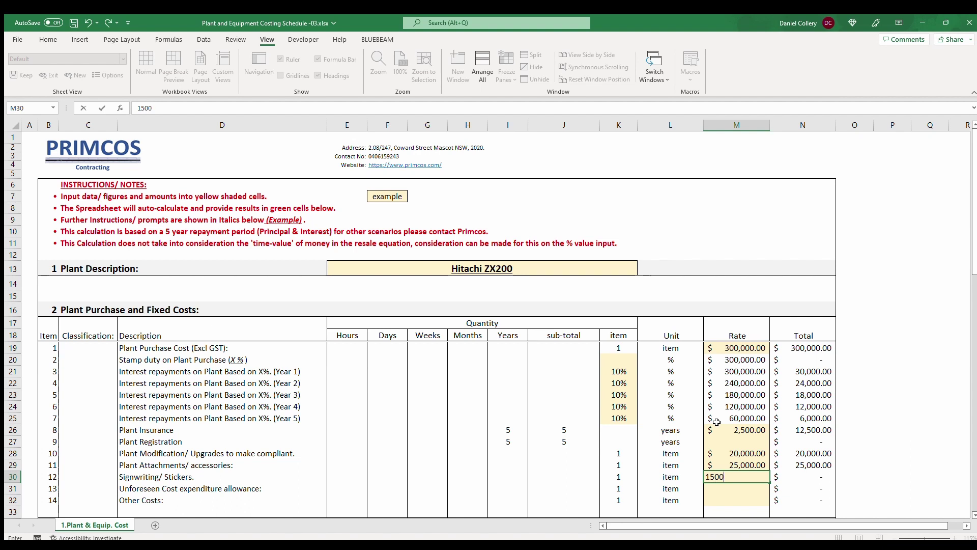
key(Return)
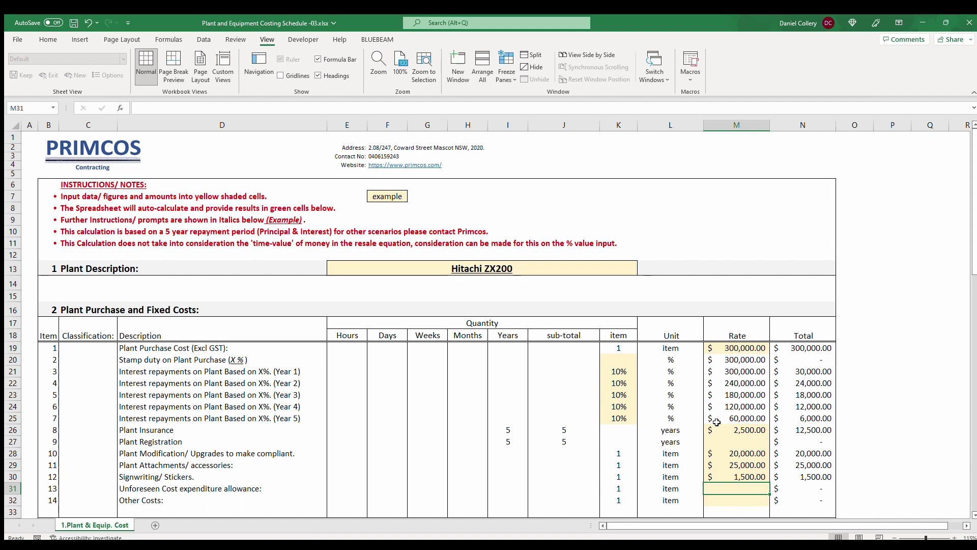
text(30000)
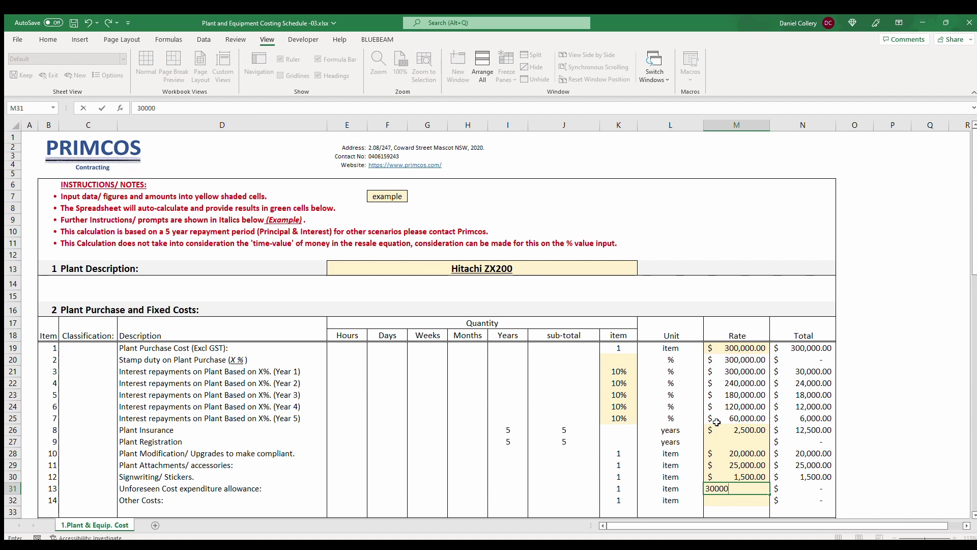
key(Return)
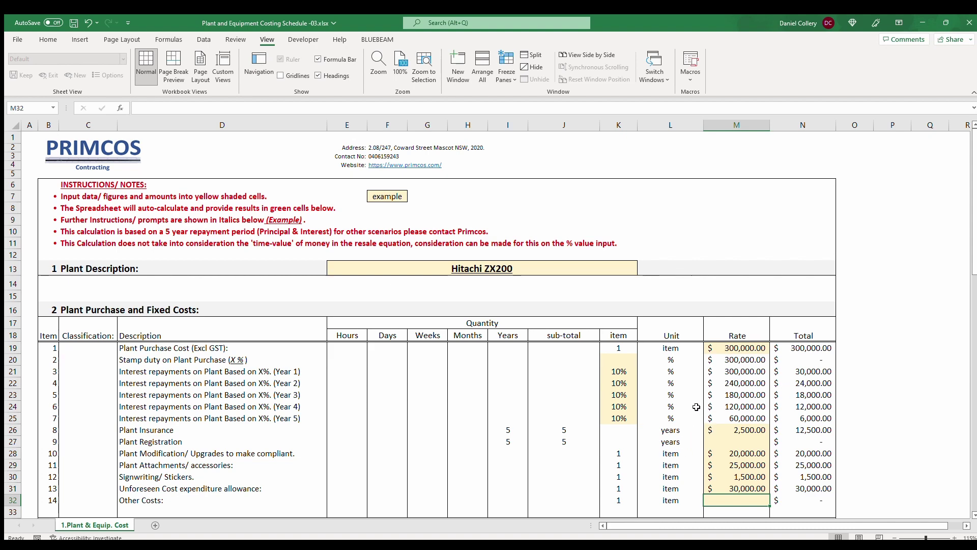
- Check the five-year purchase and fixed cost total and its formula, and view the Plant Ongoing Costs inputs
scroll(696, 407, down, 2)
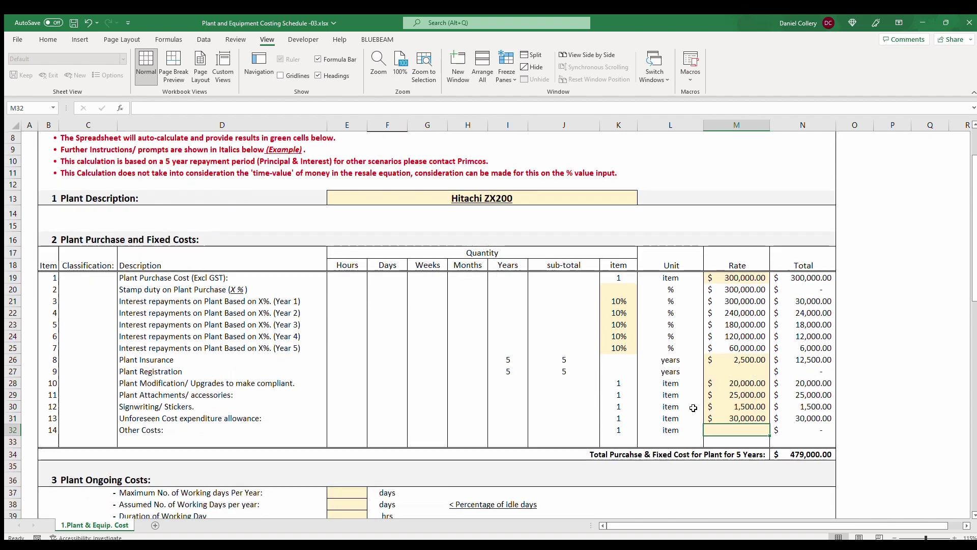
scroll(693, 408, up, 1)
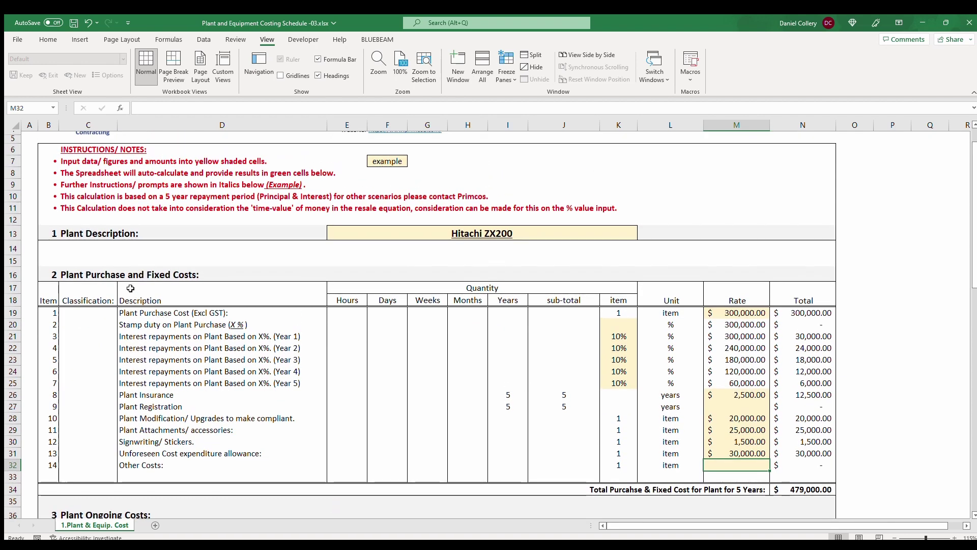
click(809, 492)
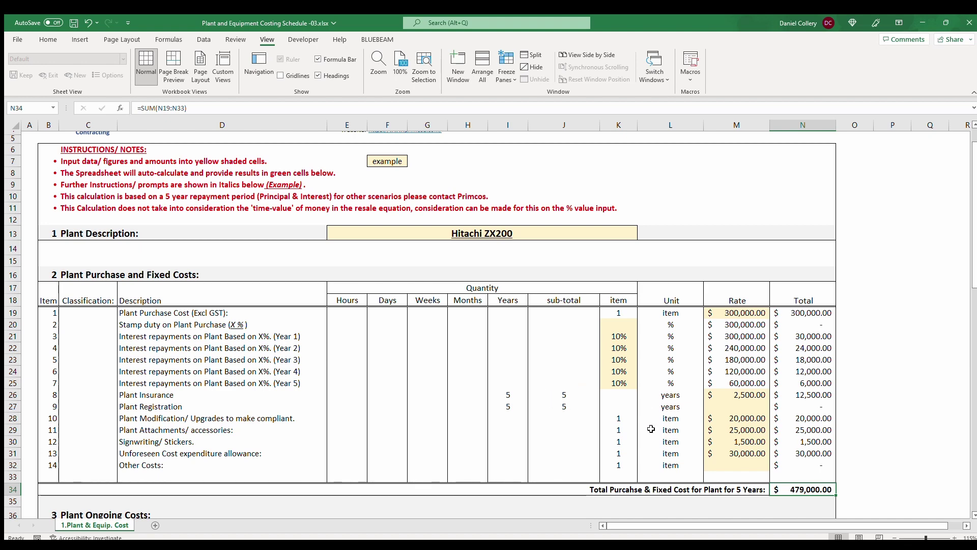
scroll(777, 453, down, 2)
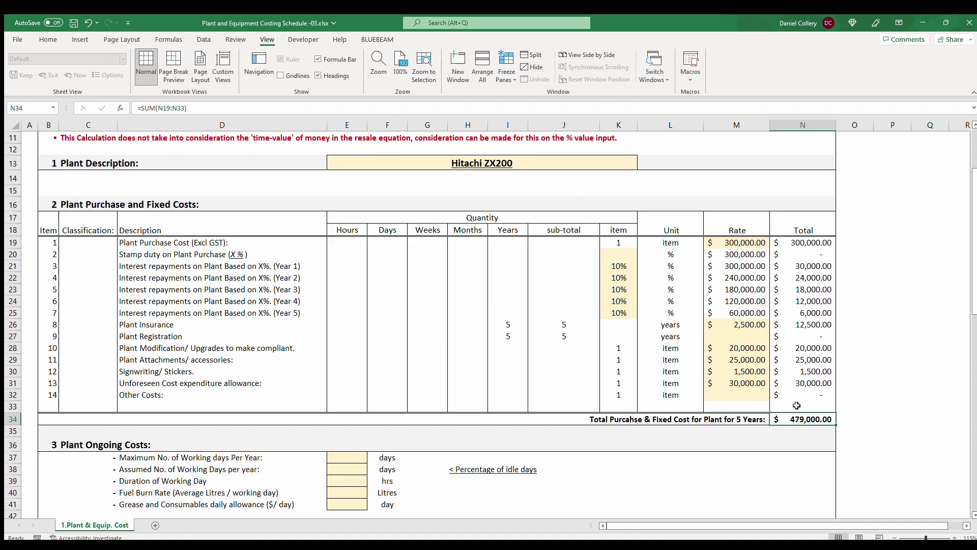
scroll(793, 392, down, 2)
scroll(794, 395, down, 1)
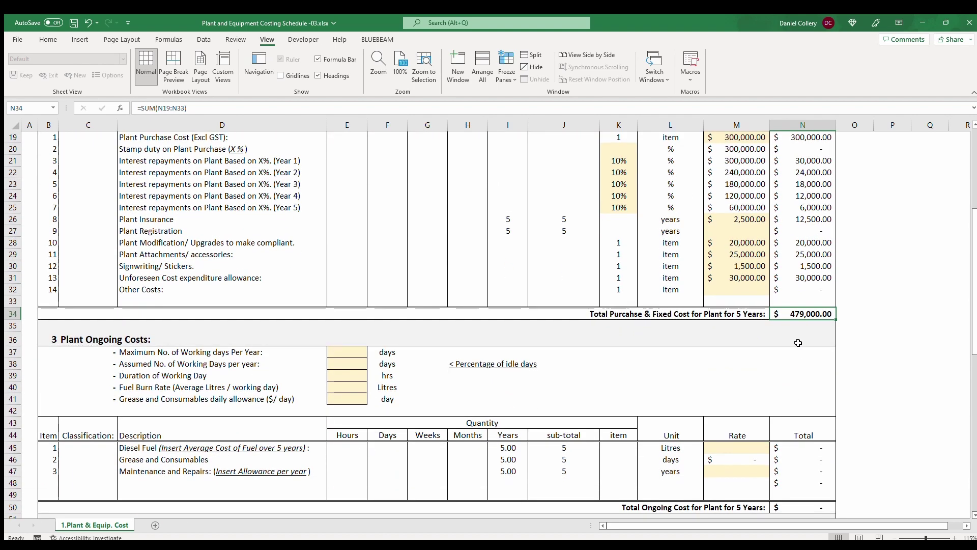
scroll(795, 396, down, 1)
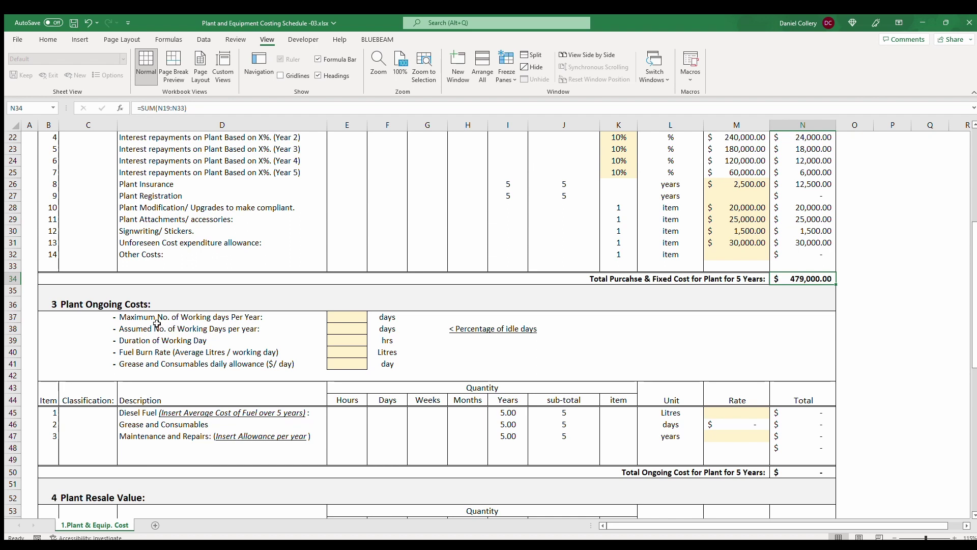
- Set the ongoing-cost working time to a maximum of 240 days per year, an assumed 180 days per year and a 10-hour working day
click(347, 317)
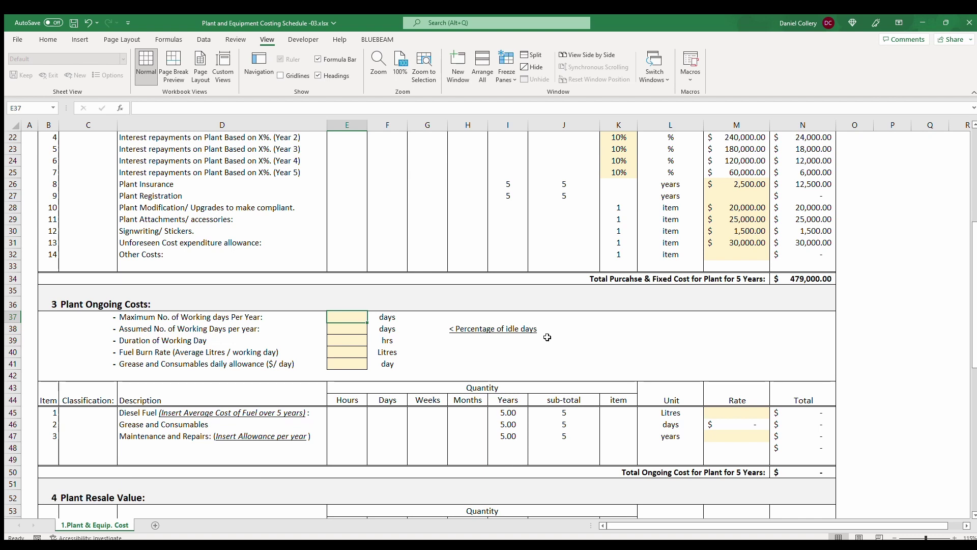
text(240)
key(Return)
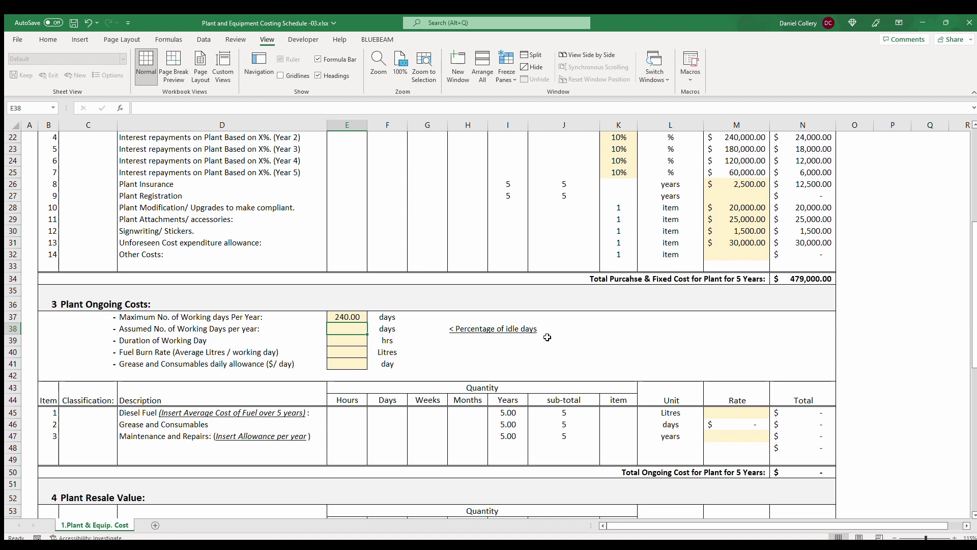
text(80)
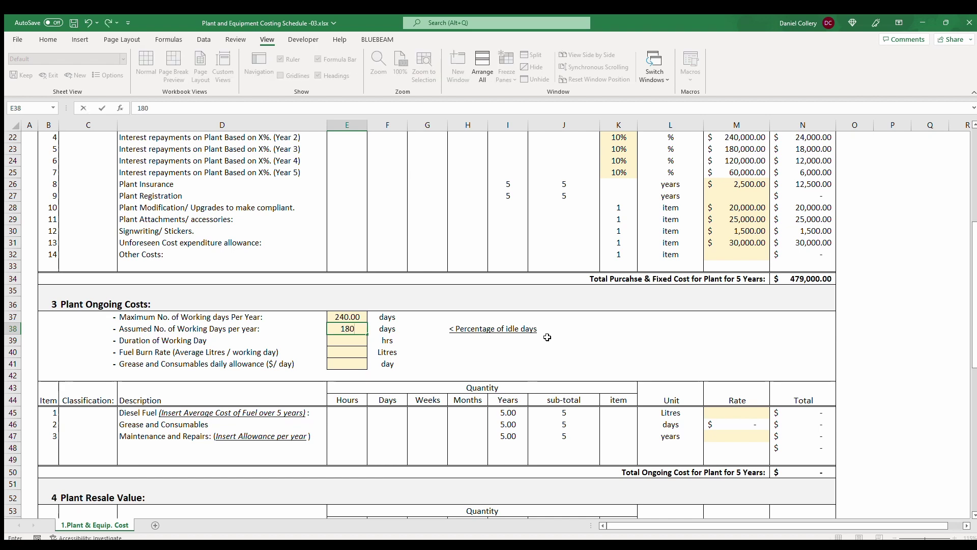
key(Return)
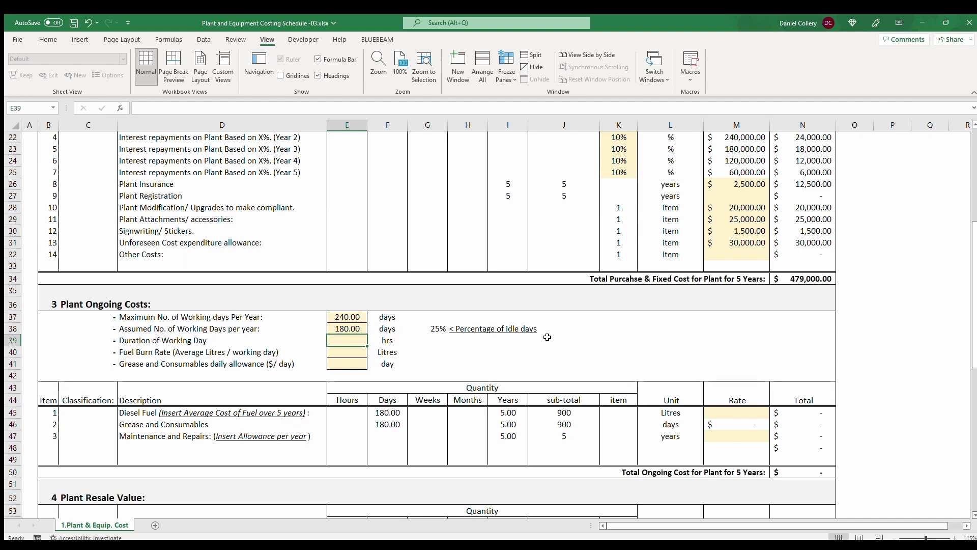
text(10)
key(Return)
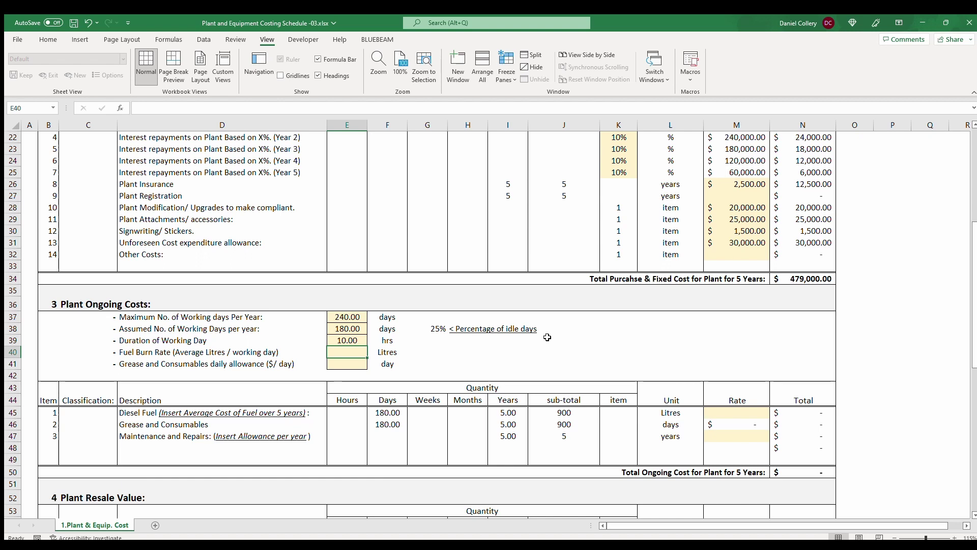
- Set the fuel burn rate to 100 litres per working day and the grease and consumables daily allowance to 6.5
text(100)
key(Return)
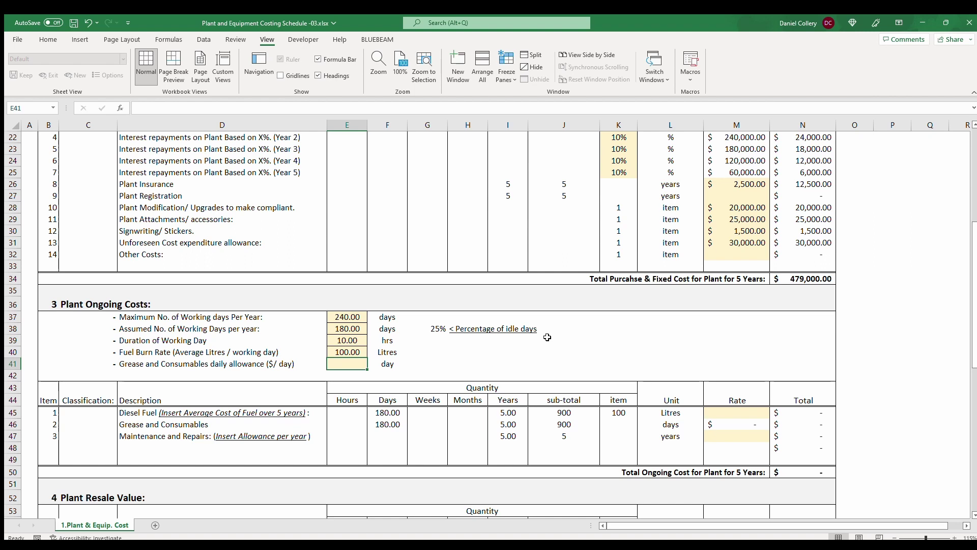
text(6.5)
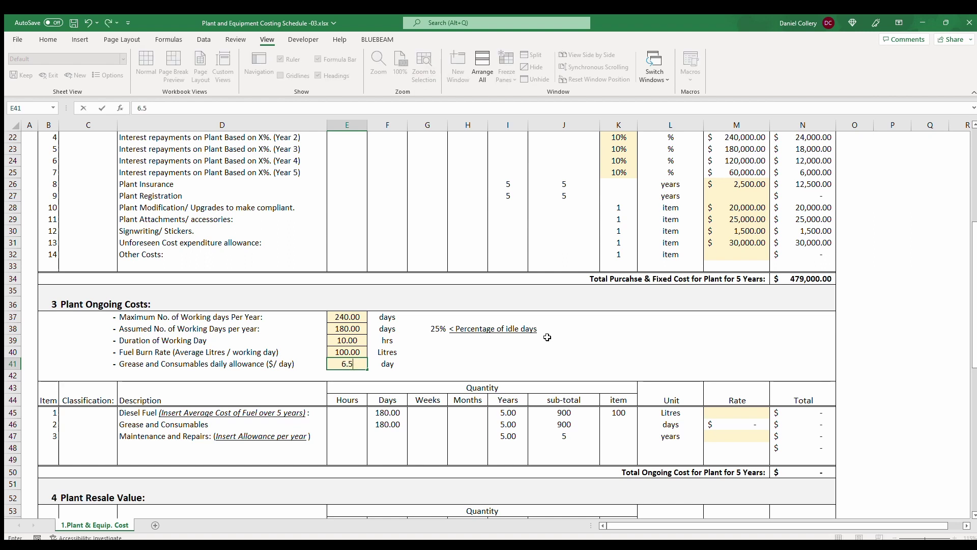
key(Return)
- Set the diesel fuel rate to 3.2 per litre in the ongoing costs table
key(Down)
key(Down)
key(Down)
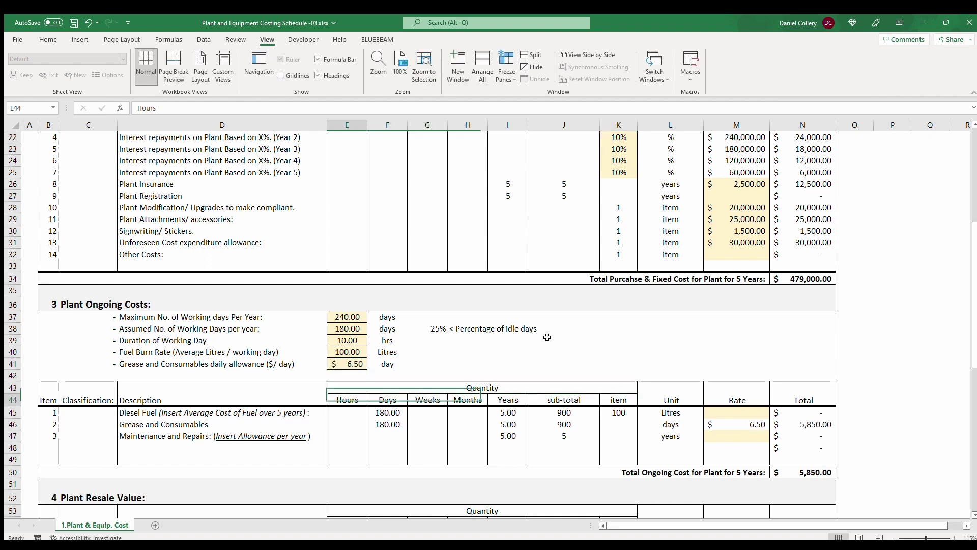
key(Right)
key(Right)
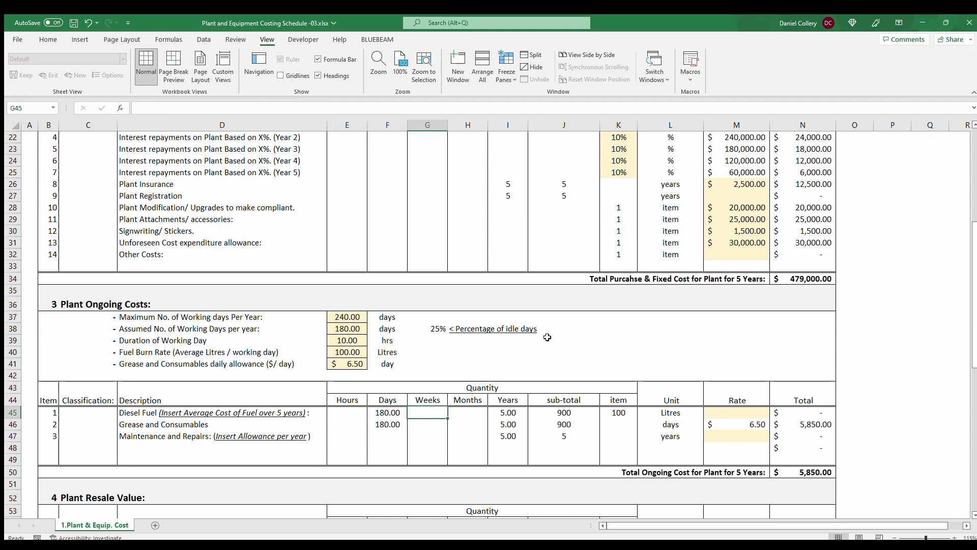
key(Left)
key(Left)
key(Left)
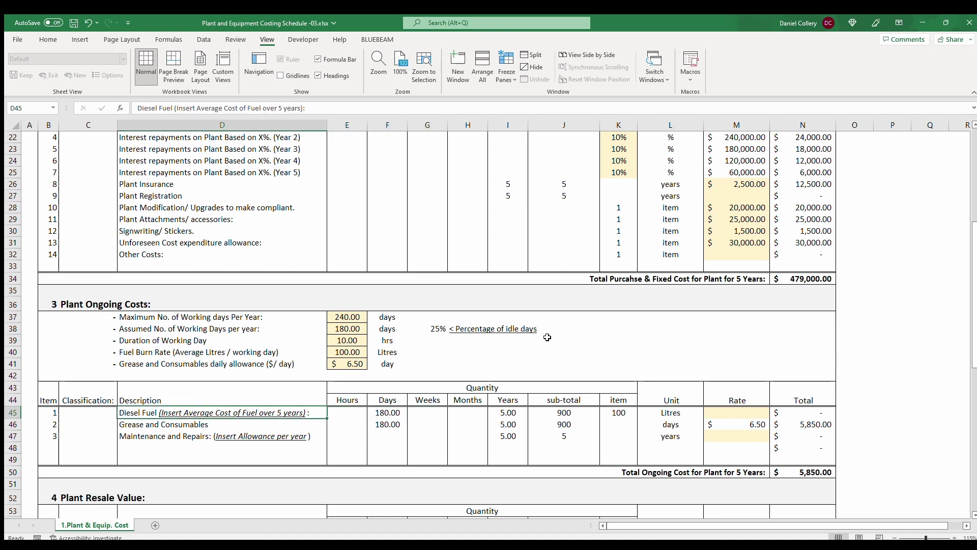
key(Right)
key(Right)
key(Right)
key(Right)
key(Right)
key(Right)
key(Right)
key(Right)
key(Right)
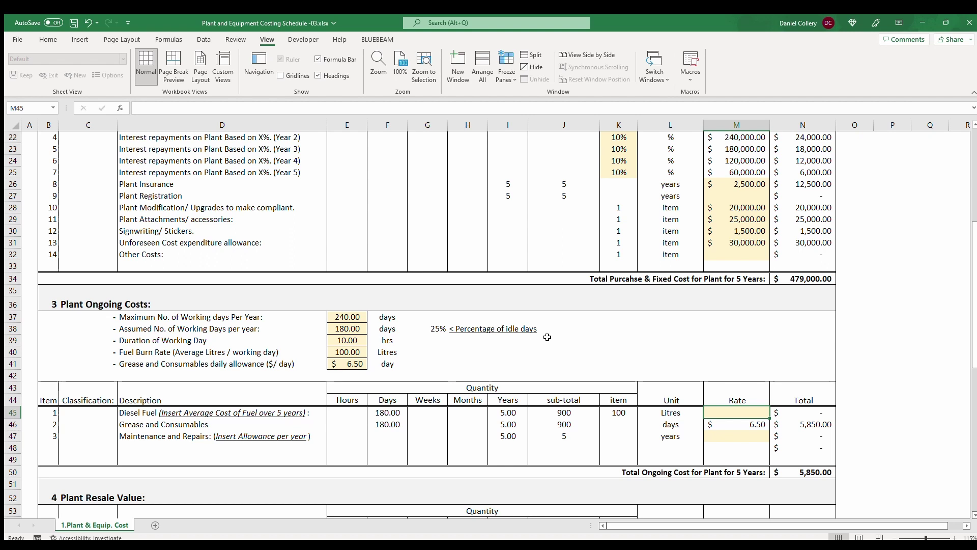
text(3.2)
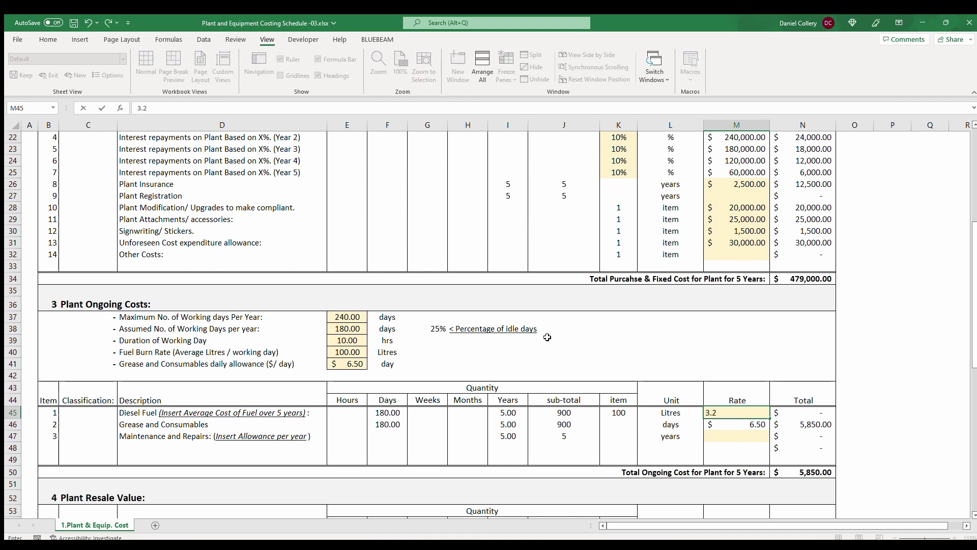
key(Return)
- Set the yearly maintenance and repairs allowance to 10000
key(Down)
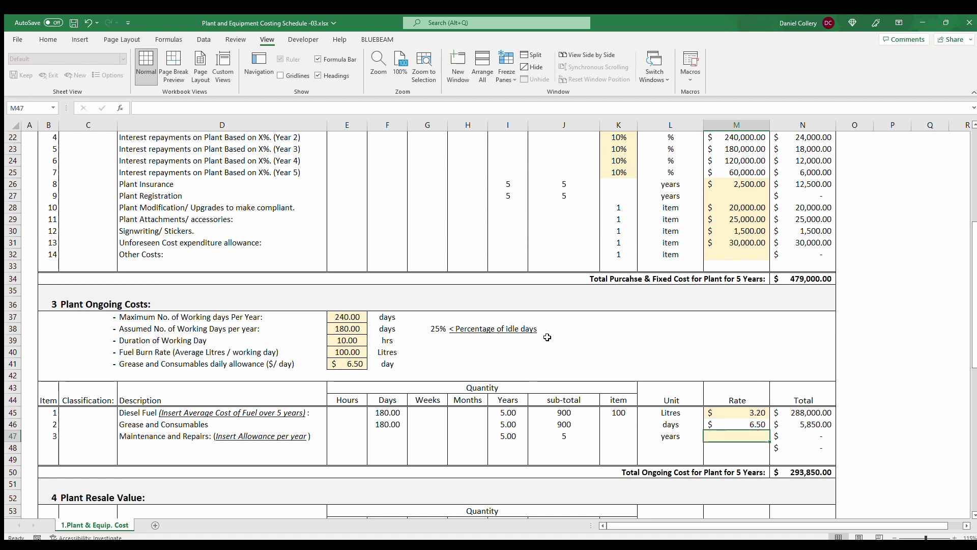
key(Up)
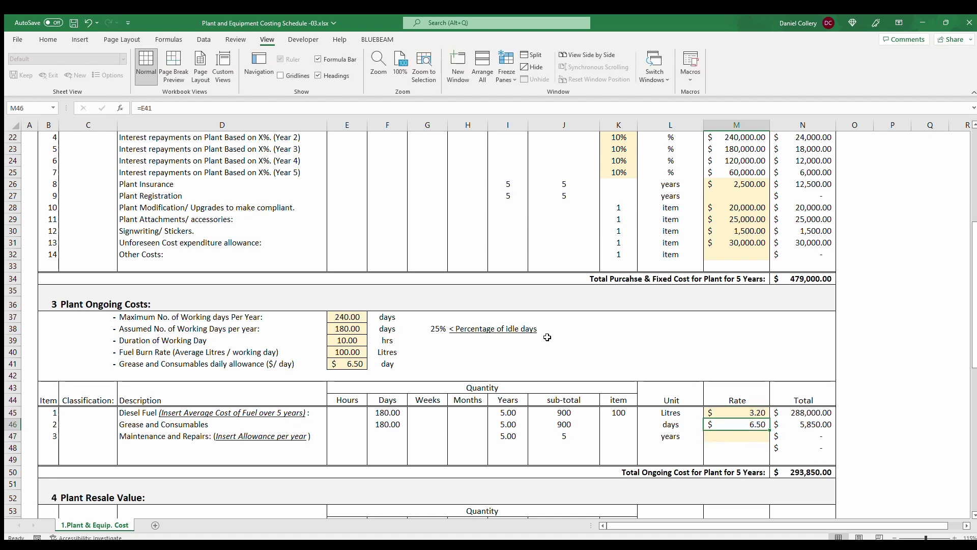
key(Right)
key(Down)
key(Left)
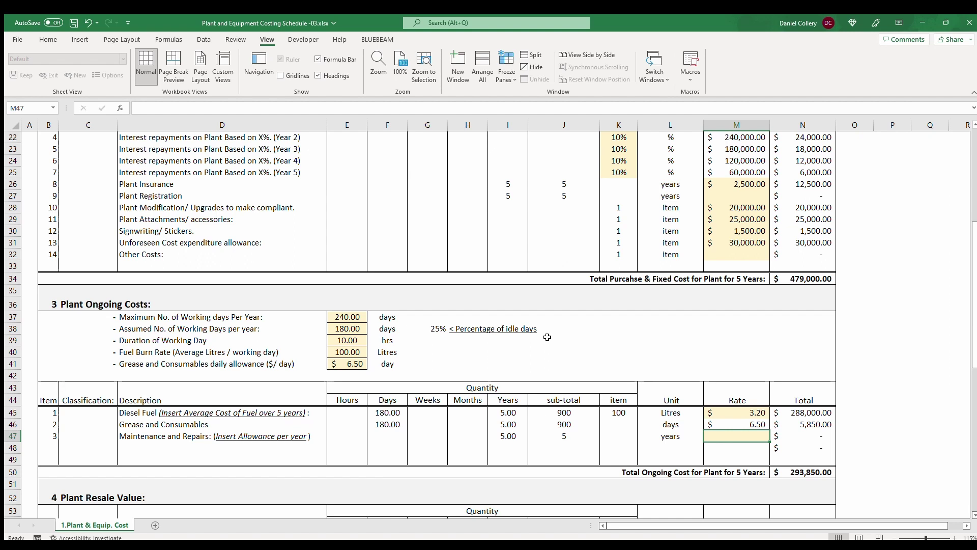
text(10000)
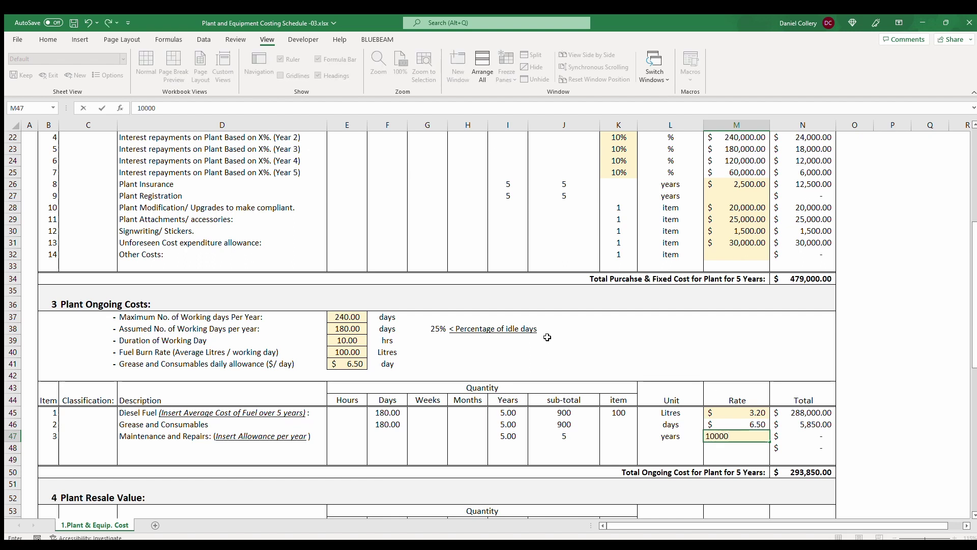
key(Return)
- Set the assumed plant resale percentage after 5 years to 50%
key(Down)
key(Down)
key(Down)
key(Down)
key(Down)
key(Down)
key(Down)
key(Down)
key(Down)
key(Down)
key(Down)
key(Down)
key(Down)
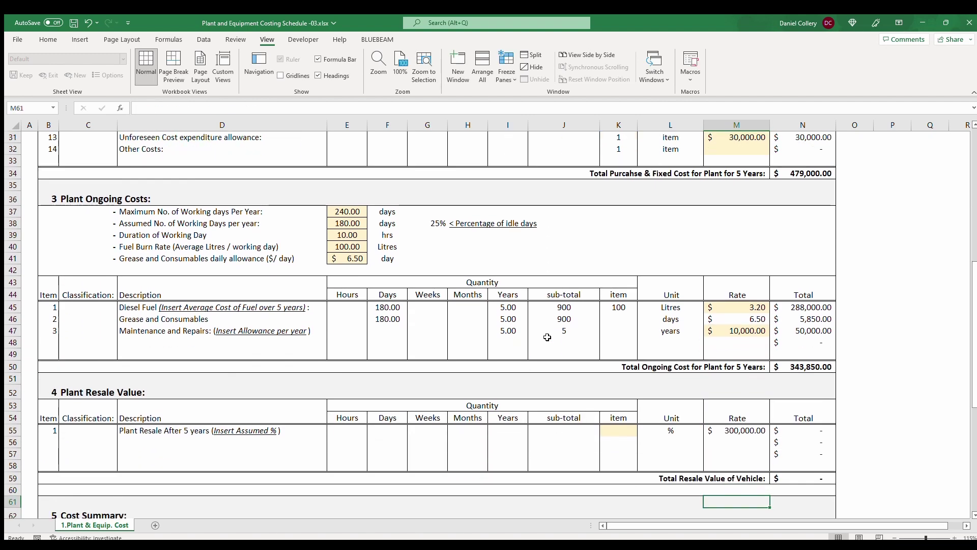
key(Up)
key(Up)
key(Up)
key(Up)
key(Up)
key(Up)
key(Left)
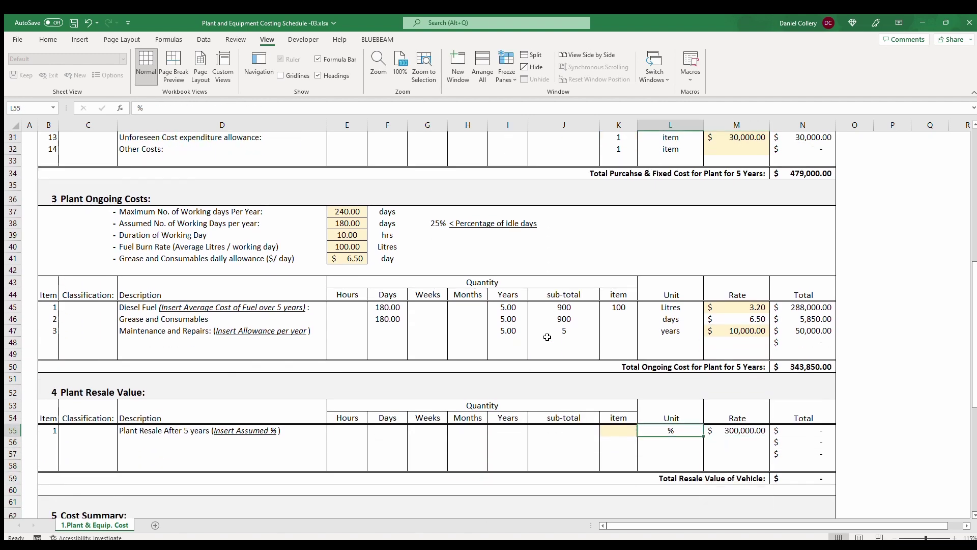
key(Left)
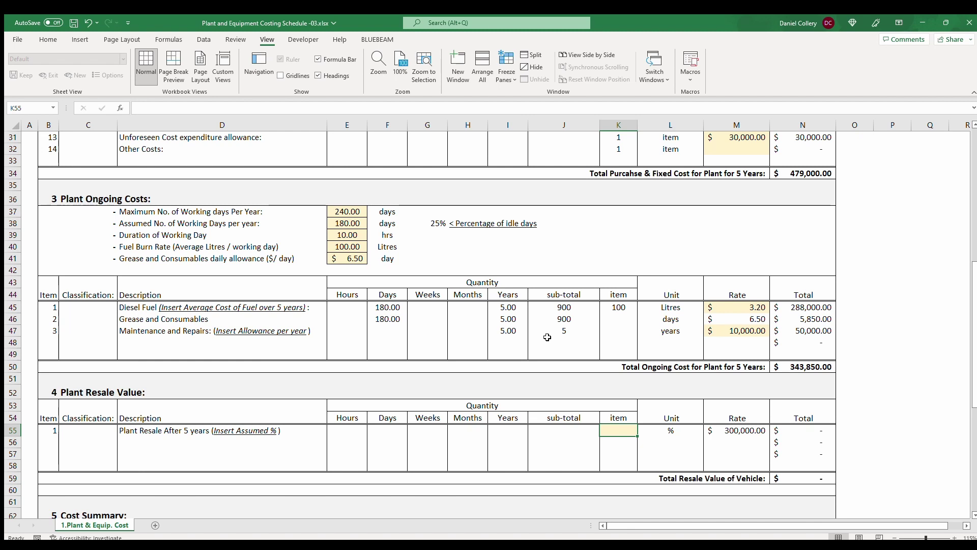
text(50)
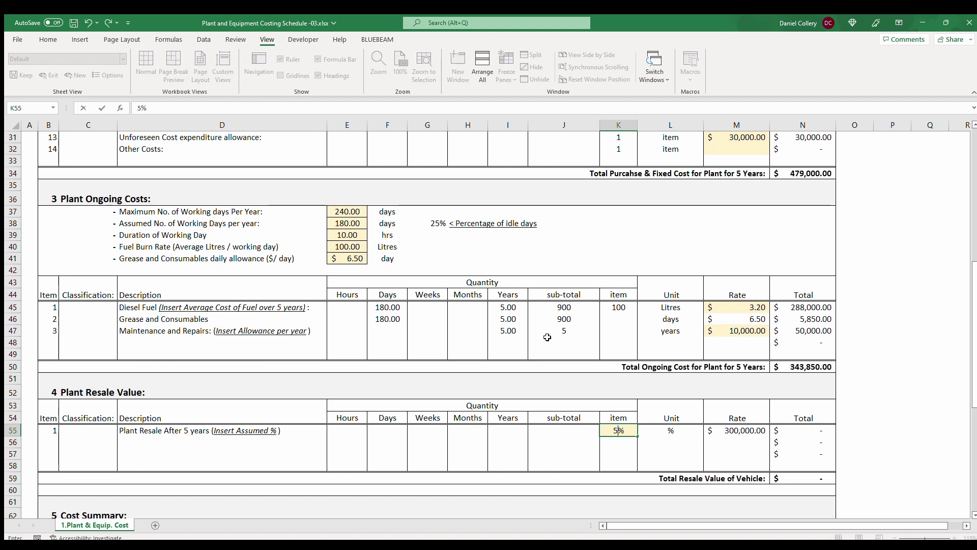
key(Return)
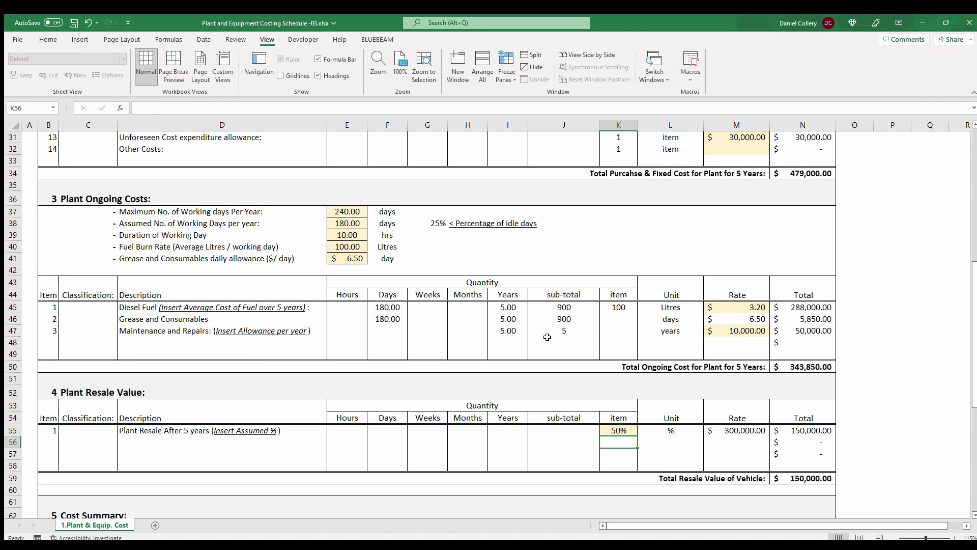
- Examine the five-year plant cost breakdown in the Cost Summary, including the formulas for purchase and fixed costs, ongoing costs, resale value and total
key(Down)
key(Down)
key(Down)
key(Down)
key(Down)
key(Down)
key(Down)
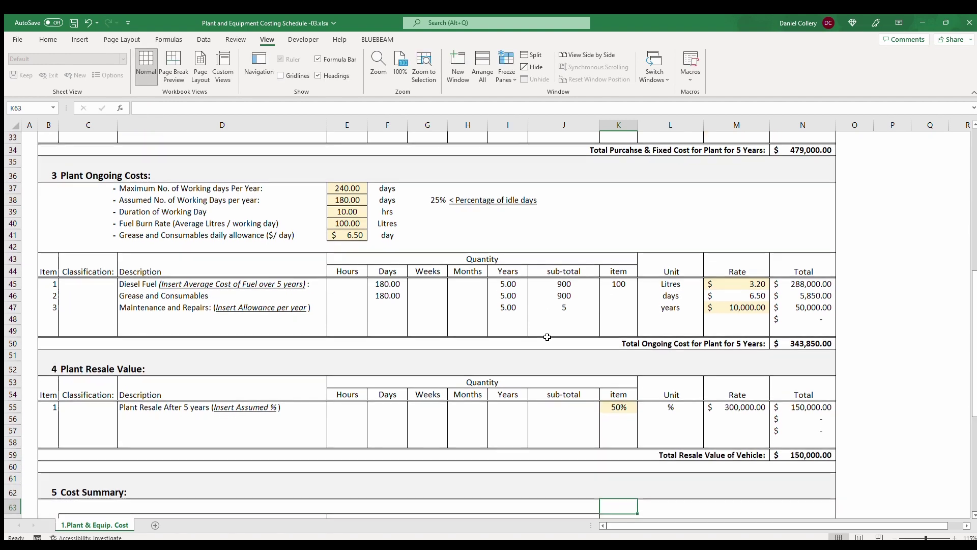
key(Down)
key(Down)
key(Down)
key(Down)
key(Down)
key(Down)
key(Left)
key(Left)
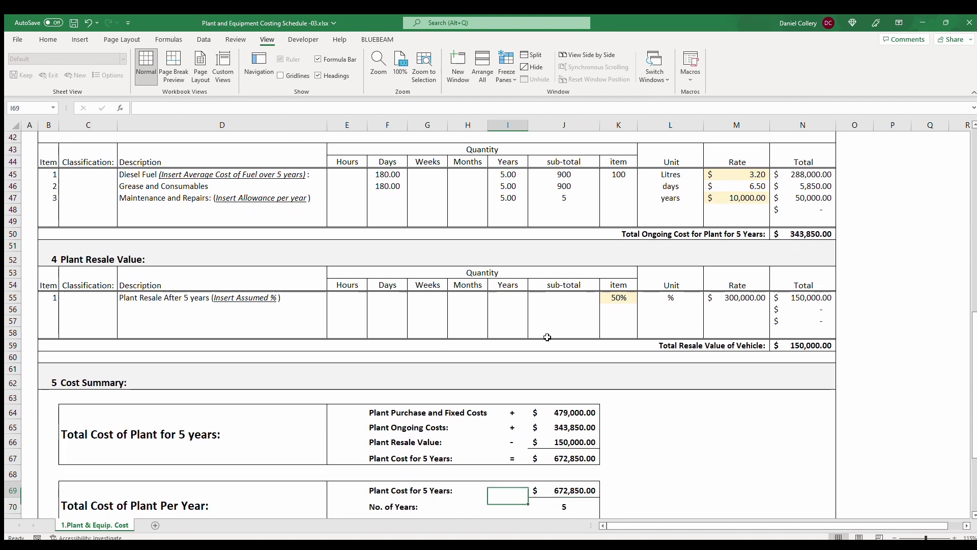
key(Up)
key(Right)
key(Up)
key(Up)
key(Up)
key(Up)
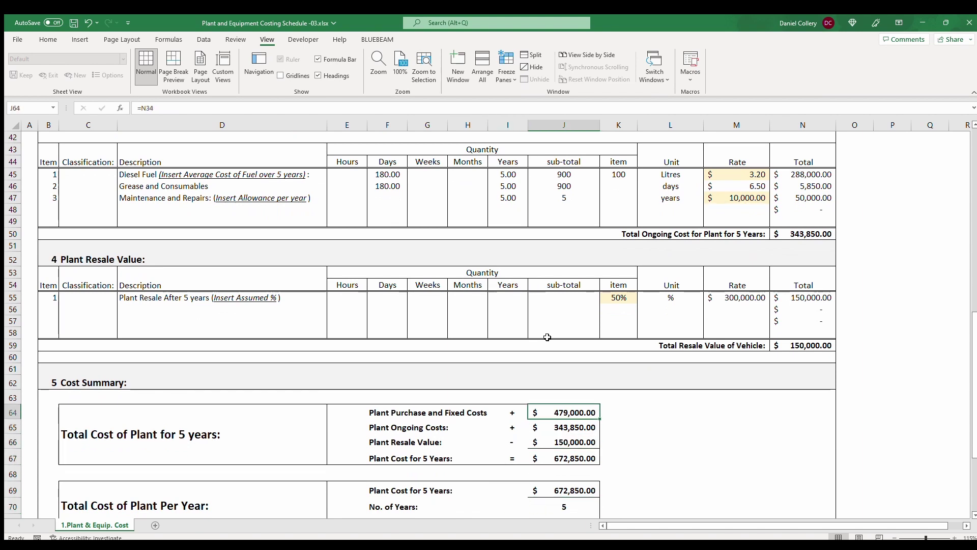
key(Left)
key(Left)
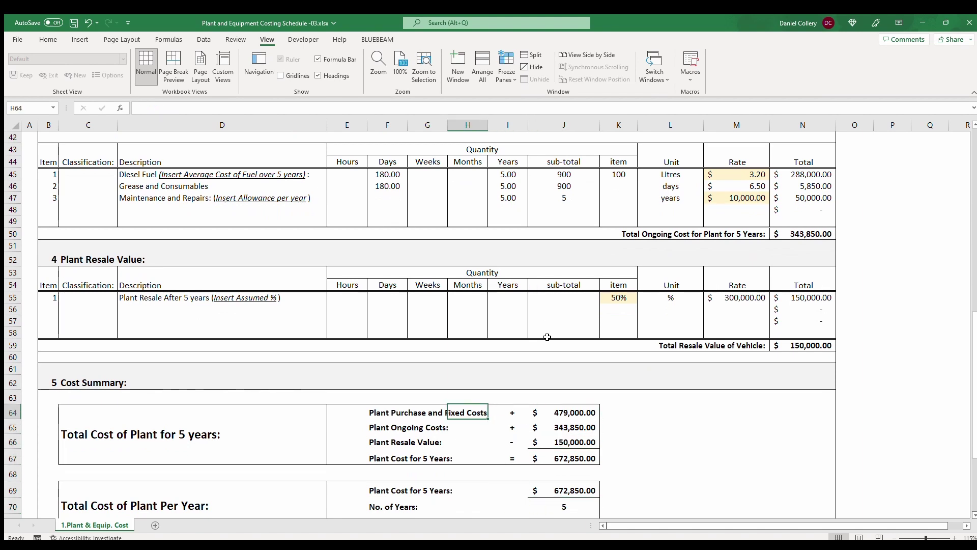
key(Right)
key(Right)
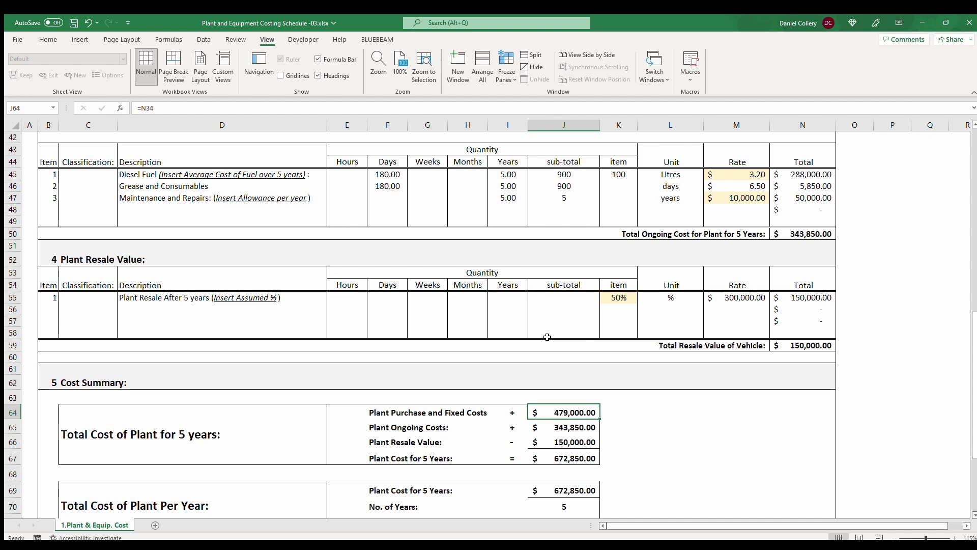
key(Down)
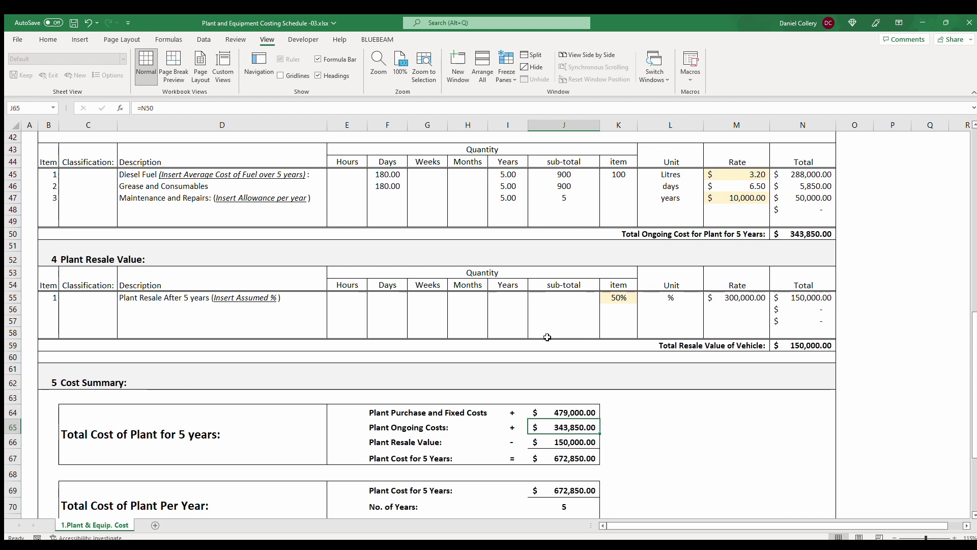
key(Down)
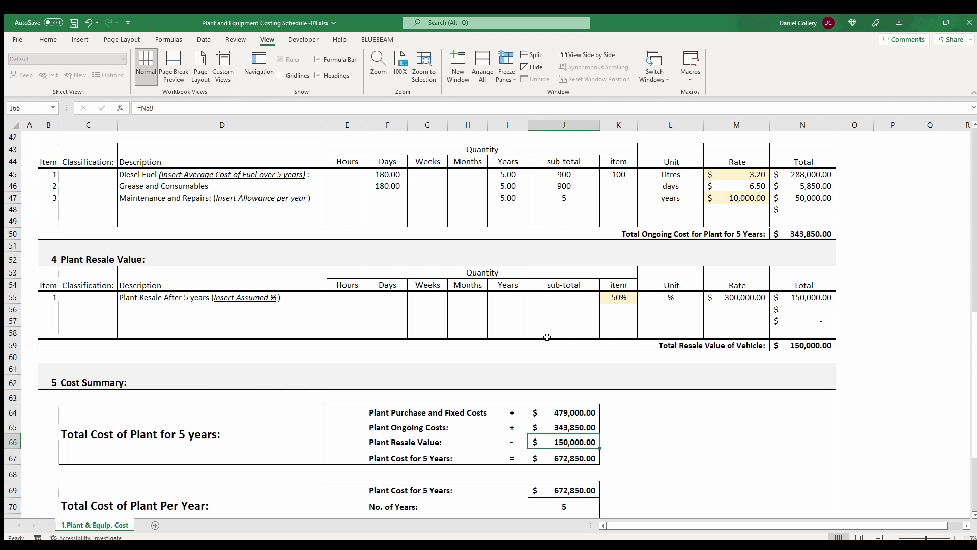
key(Down)
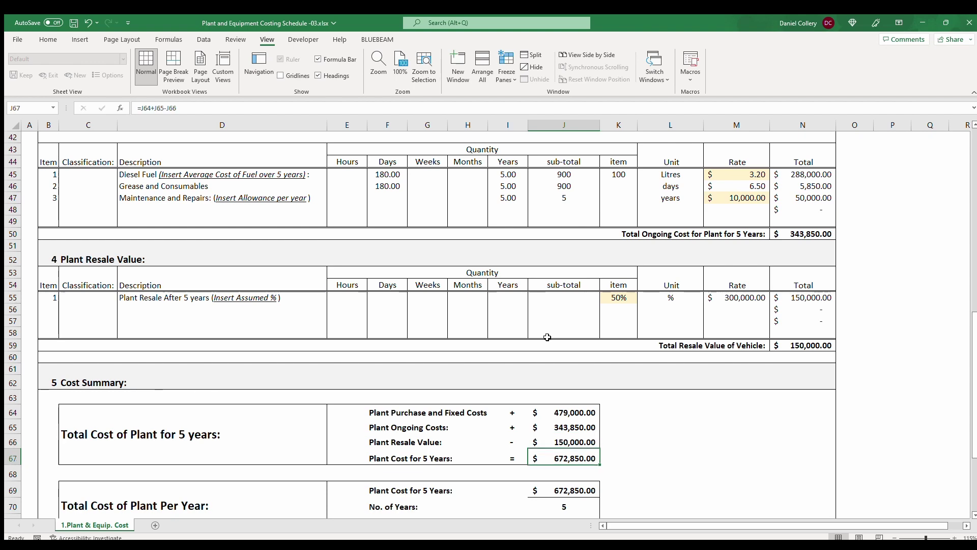
- Check how the Cost Summary derives the plant cost per year from the five-year cost and number of years
key(Down)
key(Down)
key(Down)
key(Down)
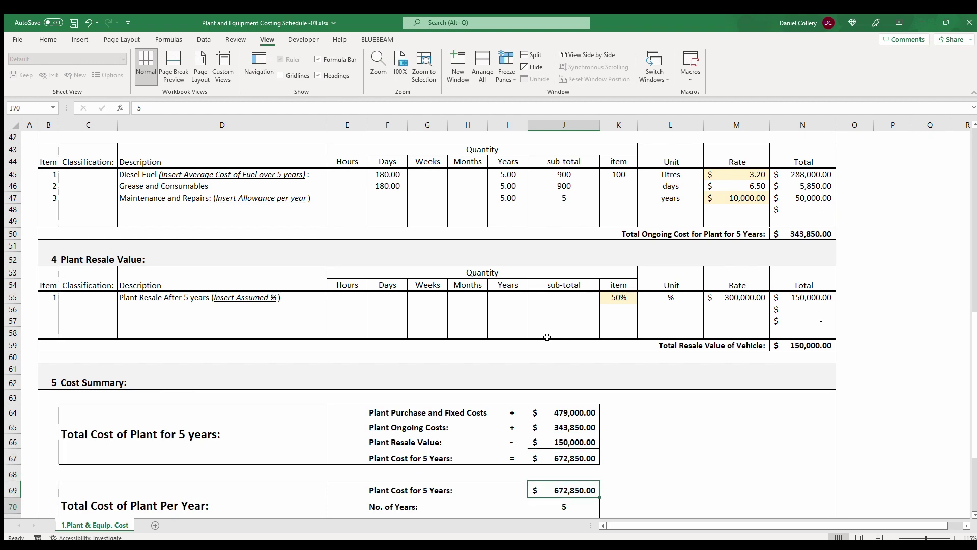
key(Up)
key(Up)
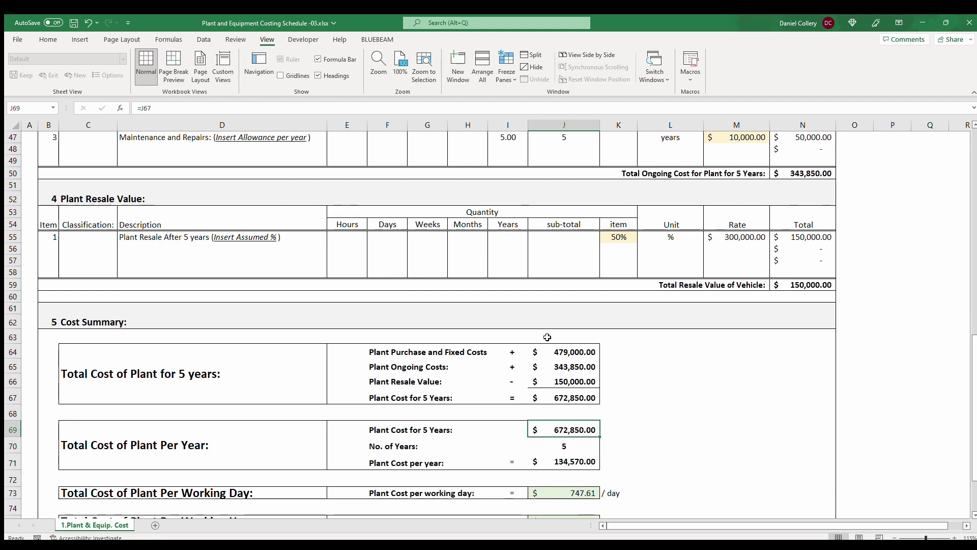
key(Down)
key(Down)
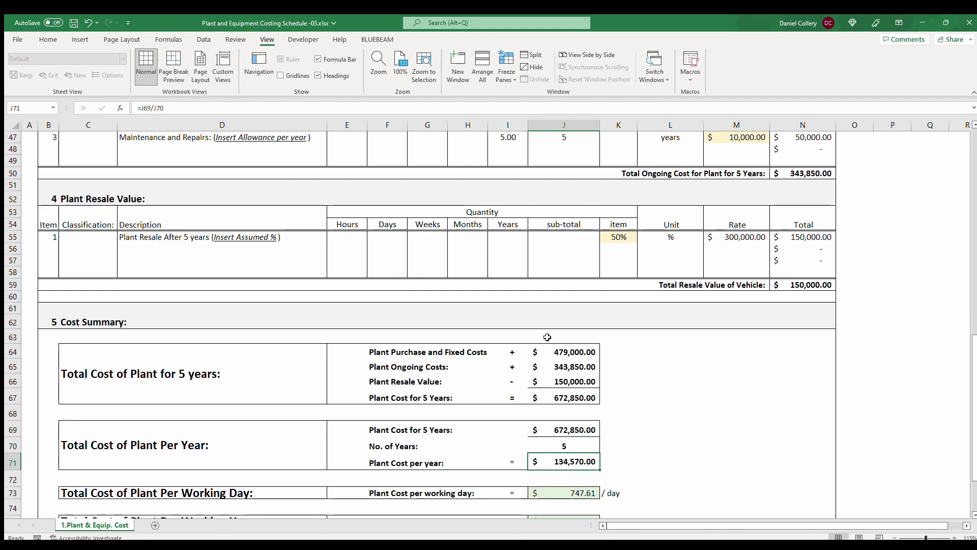
- Check the plant cost per working day and per working hour with their formulas
key(Down)
key(Down)
key(Down)
key(Down)
key(Down)
key(Down)
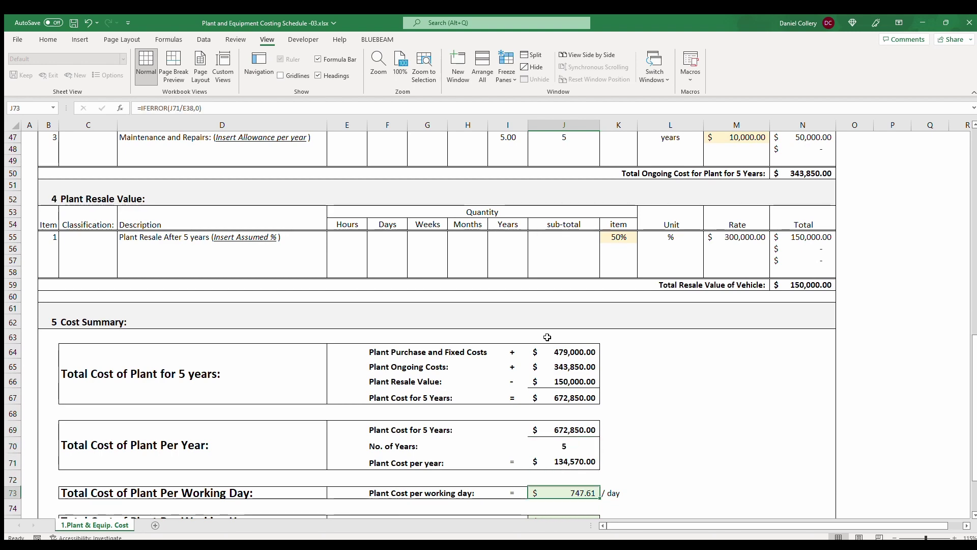
key(Up)
key(Up)
key(Up)
key(Up)
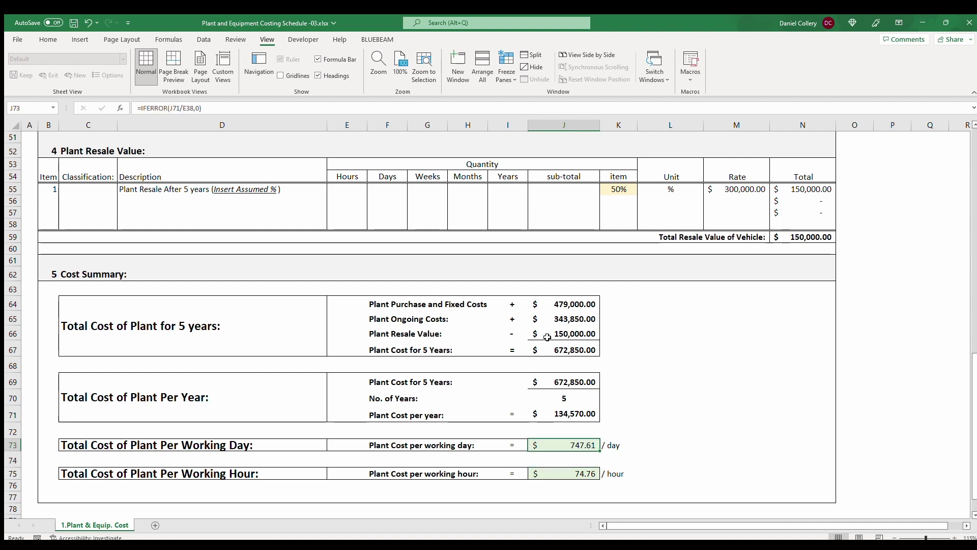
key(Down)
key(Down)
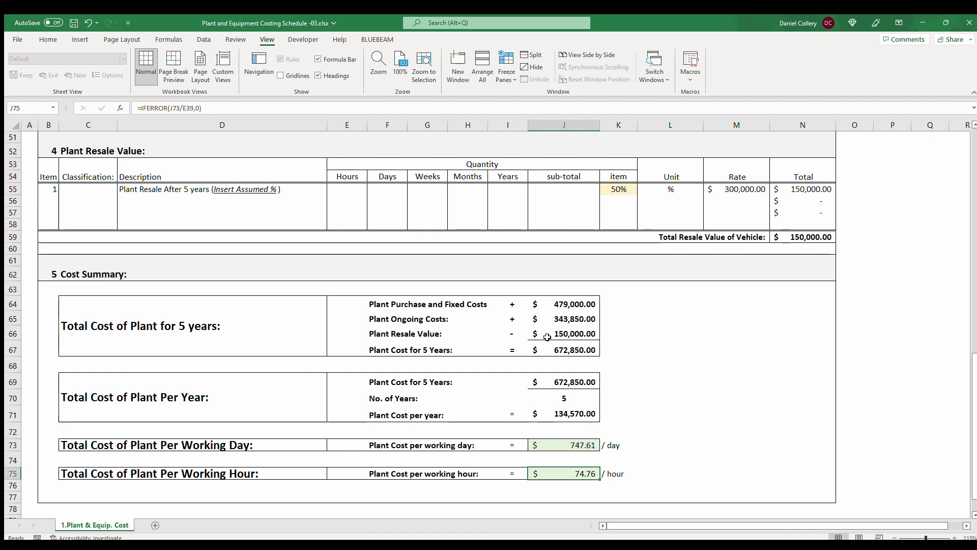
- Compare the plant cost per working day with the plant cost per working hour in the Cost Summary
key(Down)
key(Down)
key(Down)
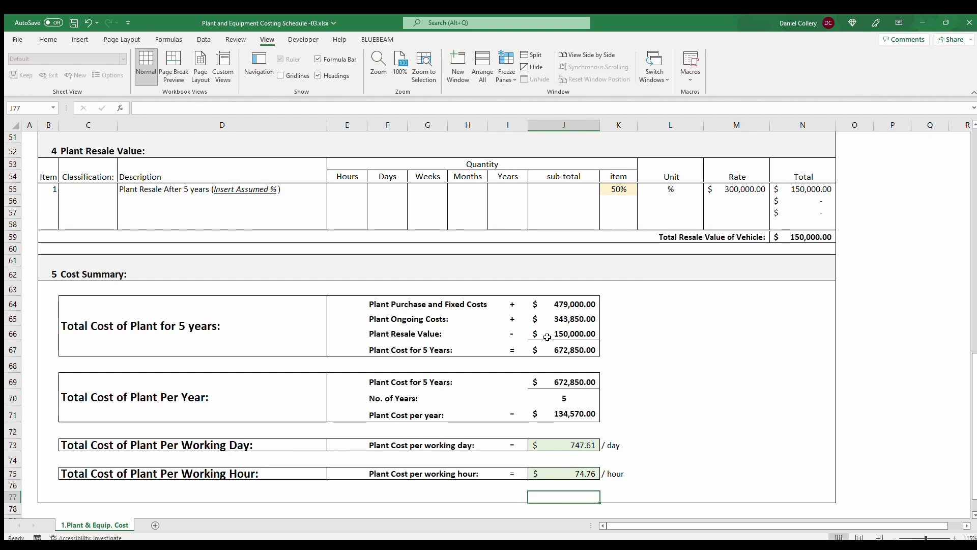
key(Up)
key(Up)
key(Up)
key(Up)
key(Up)
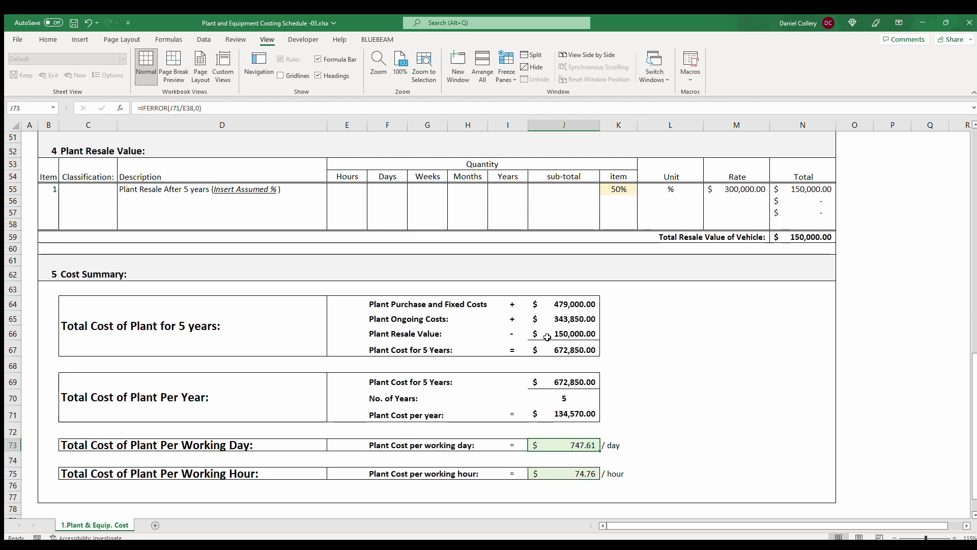
key(Down)
key(Down)
key(Up)
key(Up)
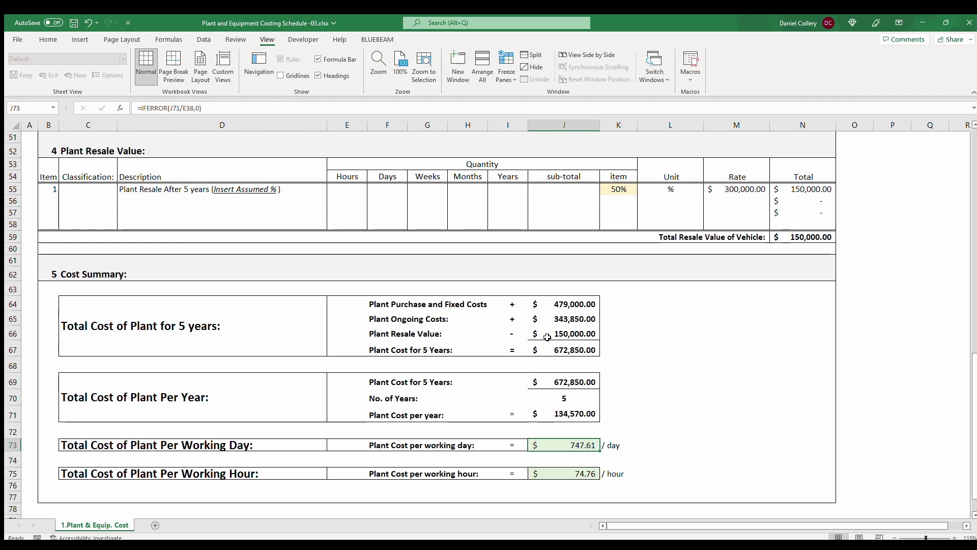
key(Up)
key(Left)
key(Down)
key(Down)
key(Right)
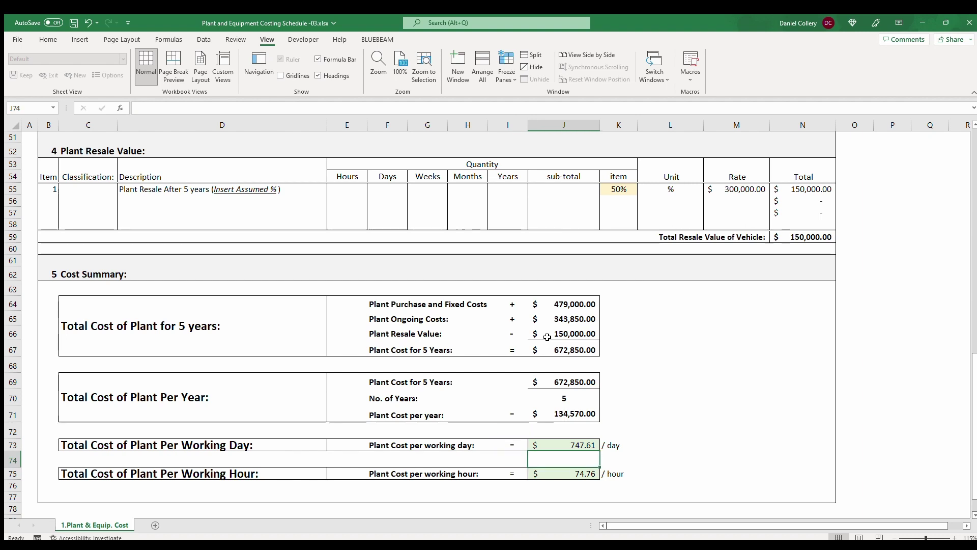
key(Right)
key(Down)
key(Left)
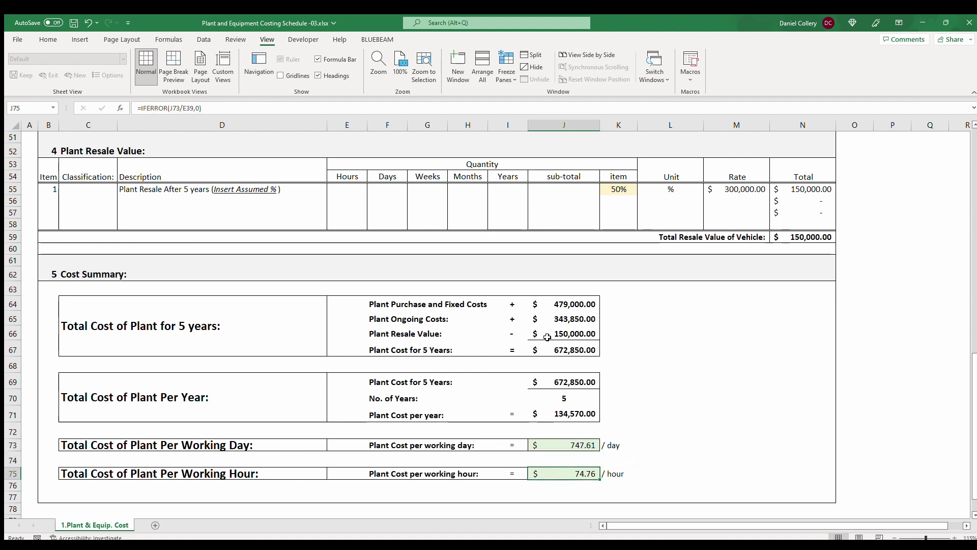
- Return to cell A1 at the start of the costing schedule
key(ctrl+Up)
key(ctrl+Up)
key(ctrl+Up)
key(ctrl+Up)
key(ctrl+Up)
key(ctrl+Up)
key(ctrl+Up)
key(ctrl+Up)
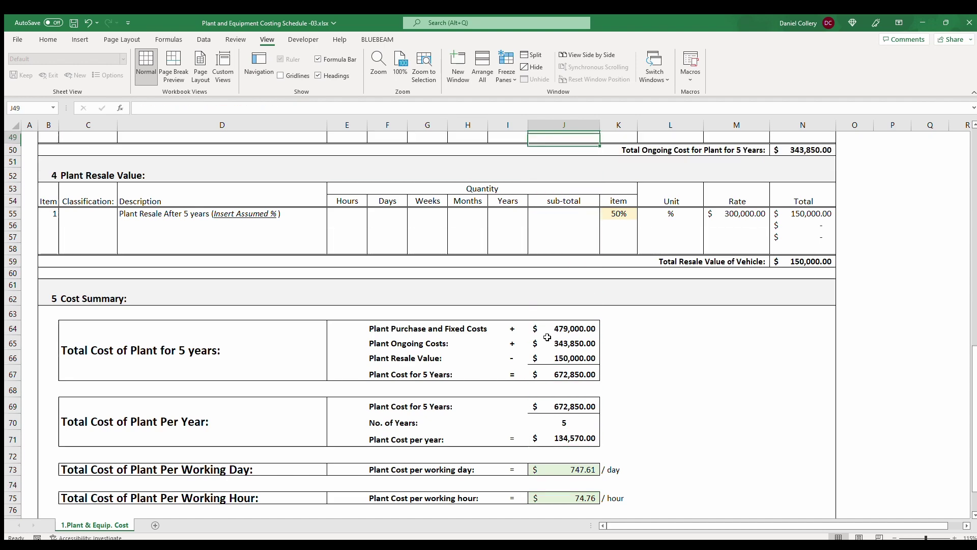
key(ctrl+Up)
key(ctrl+Up)
key(ctrl+Up)
key(ctrl+Up)
key(ctrl+Up)
key(ctrl+Up)
key(Left)
key(Left)
key(Left)
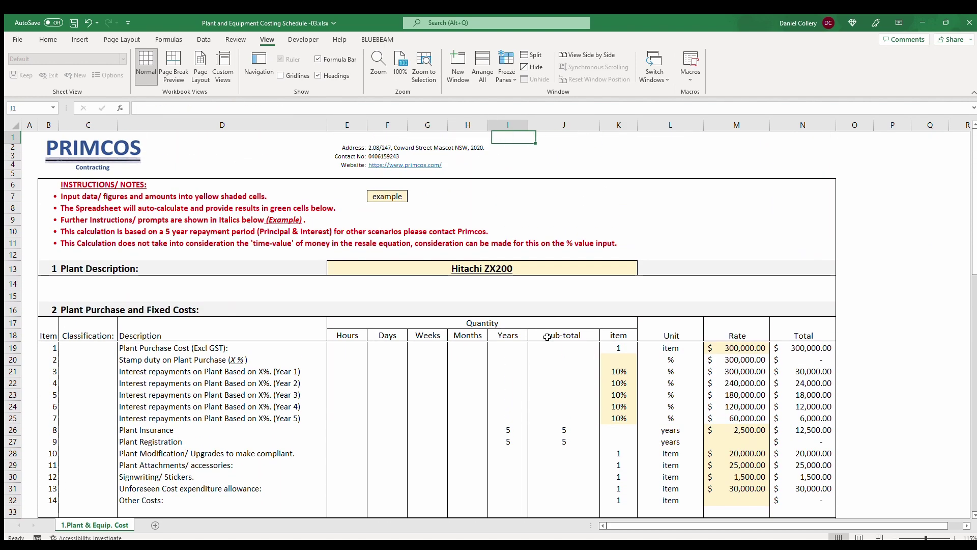
key(Home)
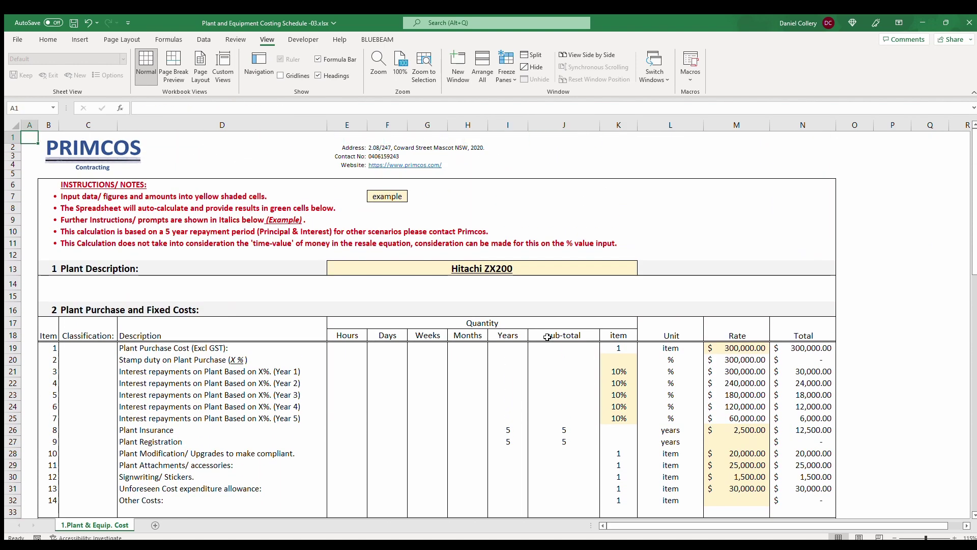